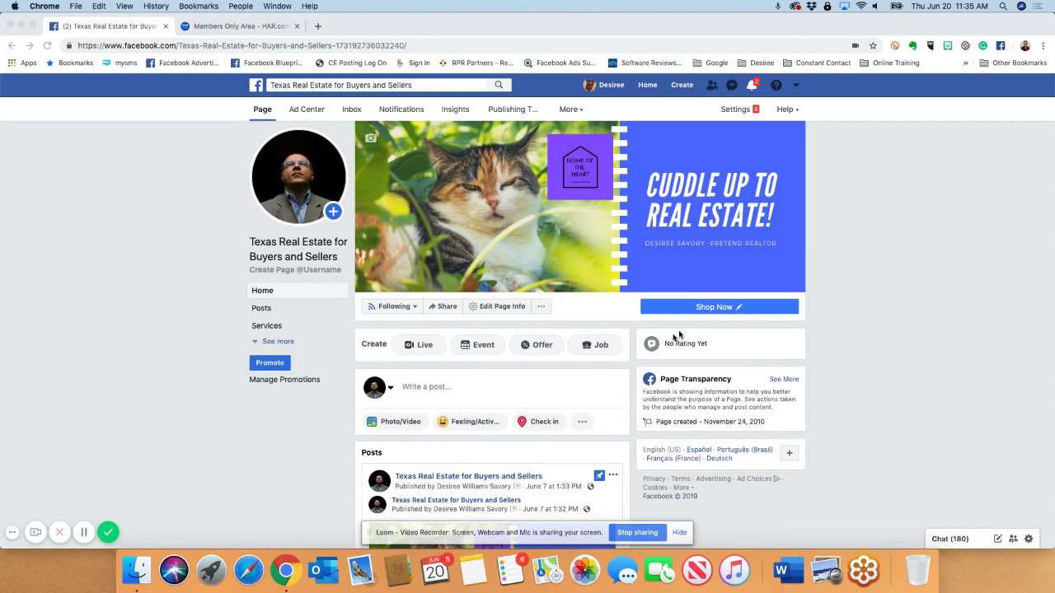
Open the business page's Settings, which land on the General section.
{"action": "left_click", "coordinate": [741, 112]}
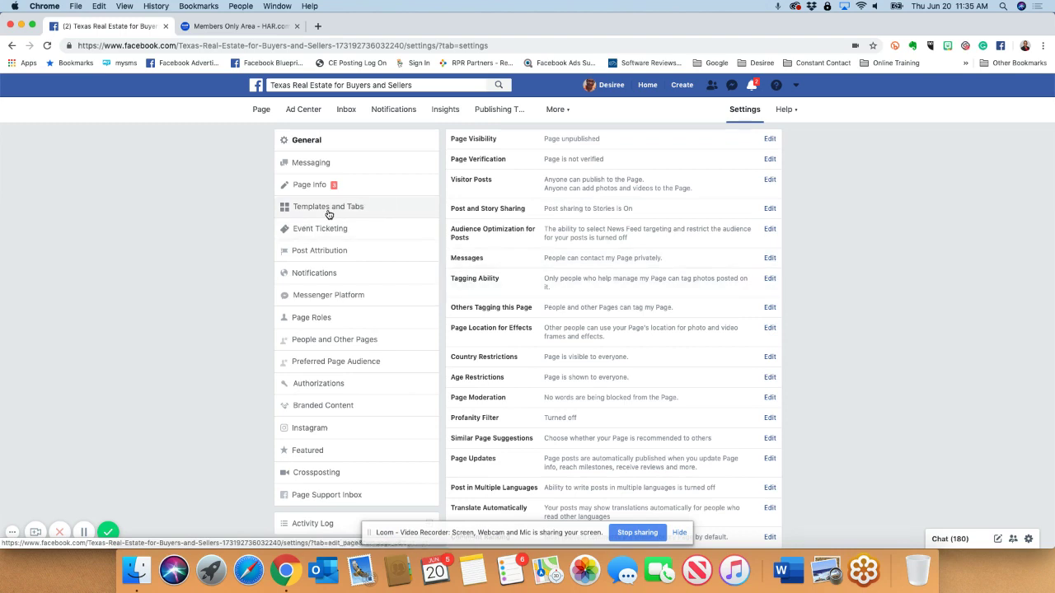
Review the Business template's tab list in Templates and Tabs, checking Add a Tab without adding one.
{"action": "left_click", "coordinate": [329, 212]}
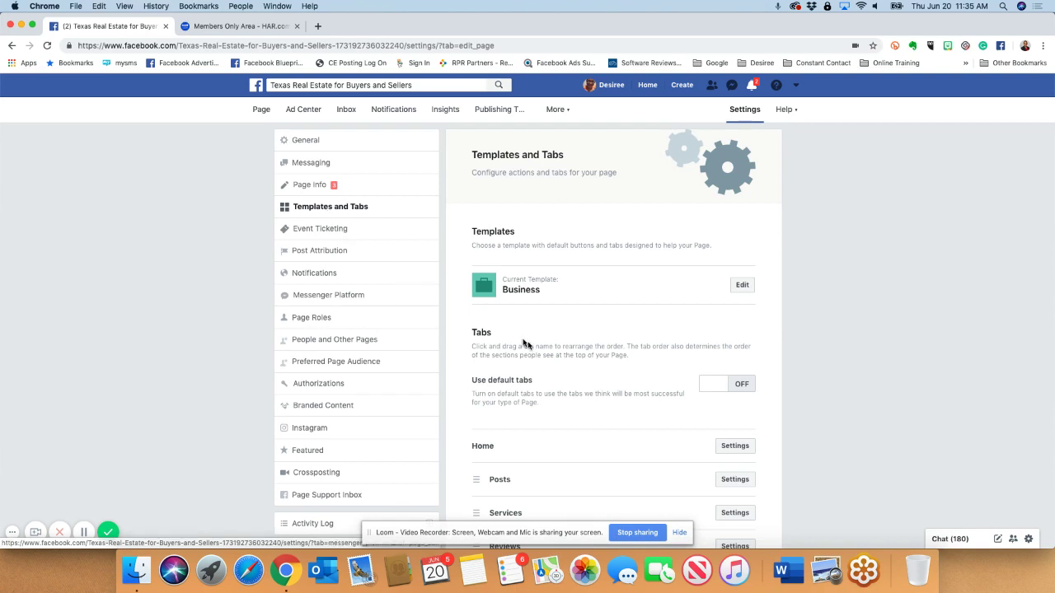
{"action": "scroll", "coordinate": [740, 394], "scroll_direction": "down", "scroll_amount": 5}
{"action": "scroll", "coordinate": [741, 393], "scroll_direction": "down", "scroll_amount": 2}
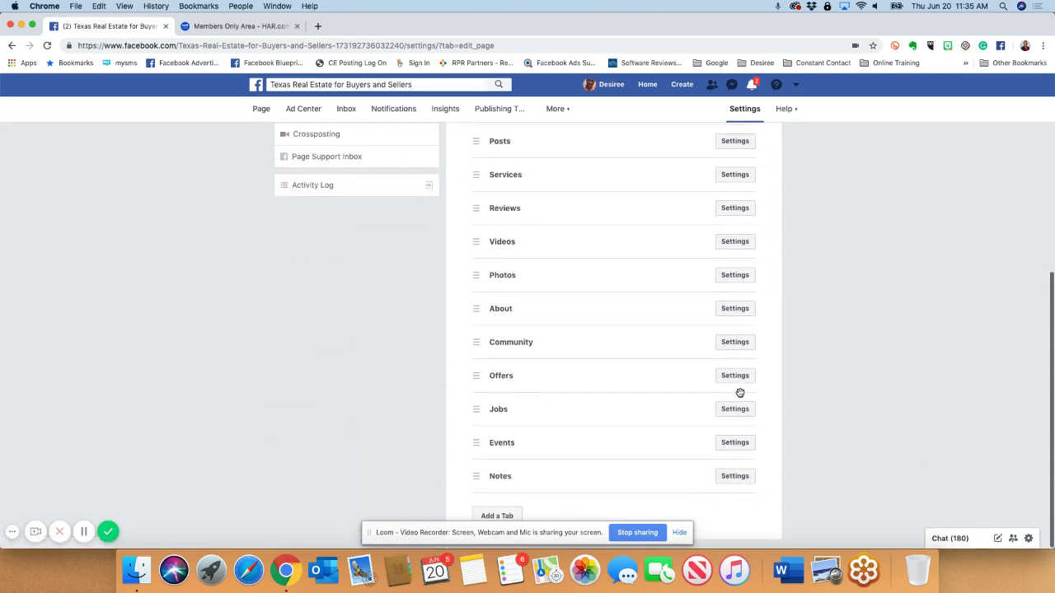
{"action": "left_click", "coordinate": [501, 516]}
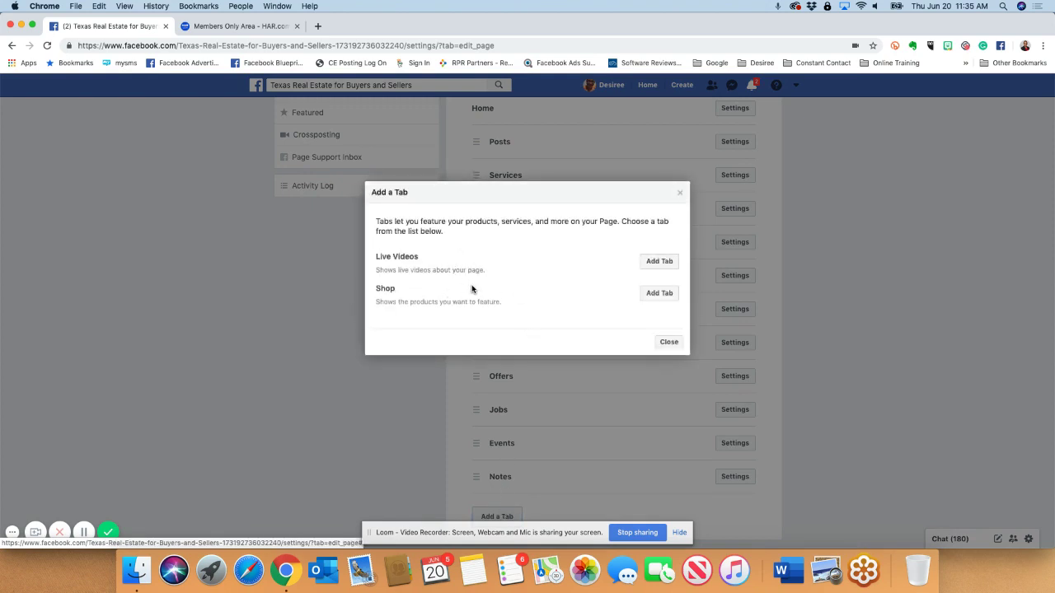
{"action": "left_click", "coordinate": [680, 195]}
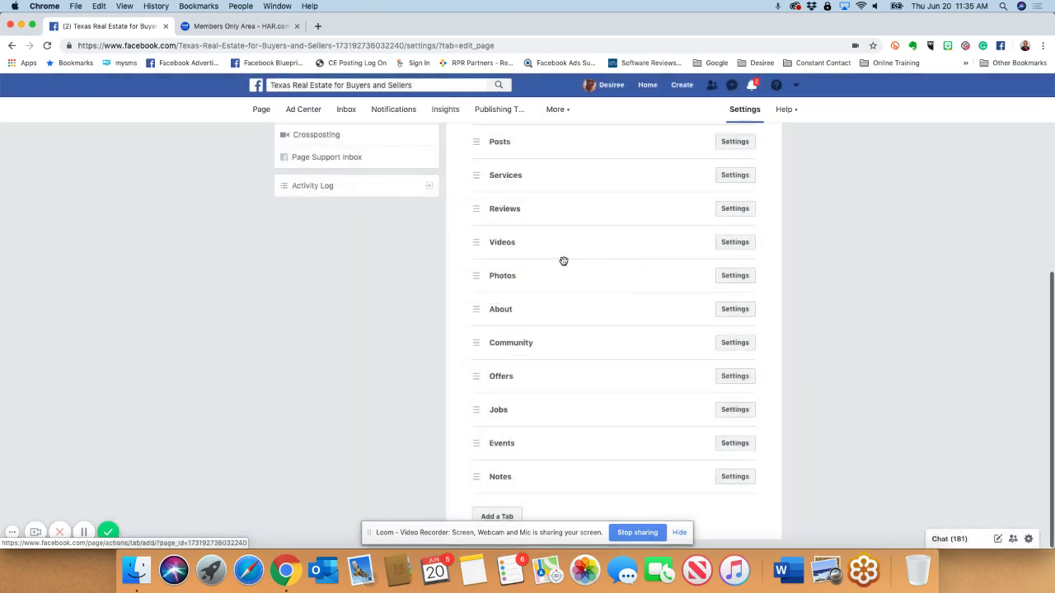
{"action": "scroll", "coordinate": [561, 261], "scroll_direction": "up", "scroll_amount": 5}
{"action": "scroll", "coordinate": [546, 216], "scroll_direction": "down", "scroll_amount": 3}
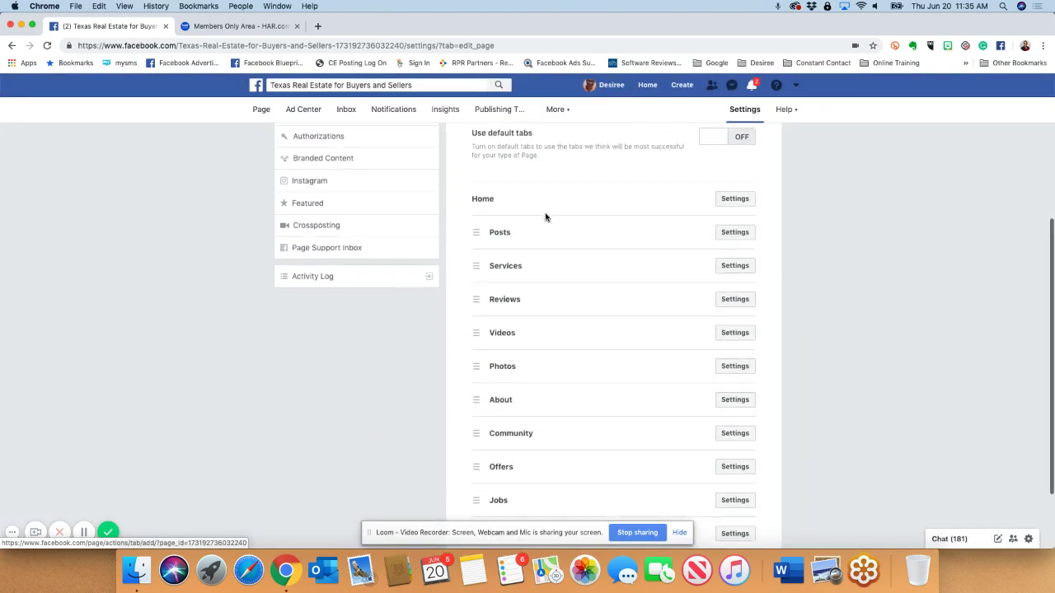
{"action": "scroll", "coordinate": [546, 217], "scroll_direction": "up", "scroll_amount": 6}
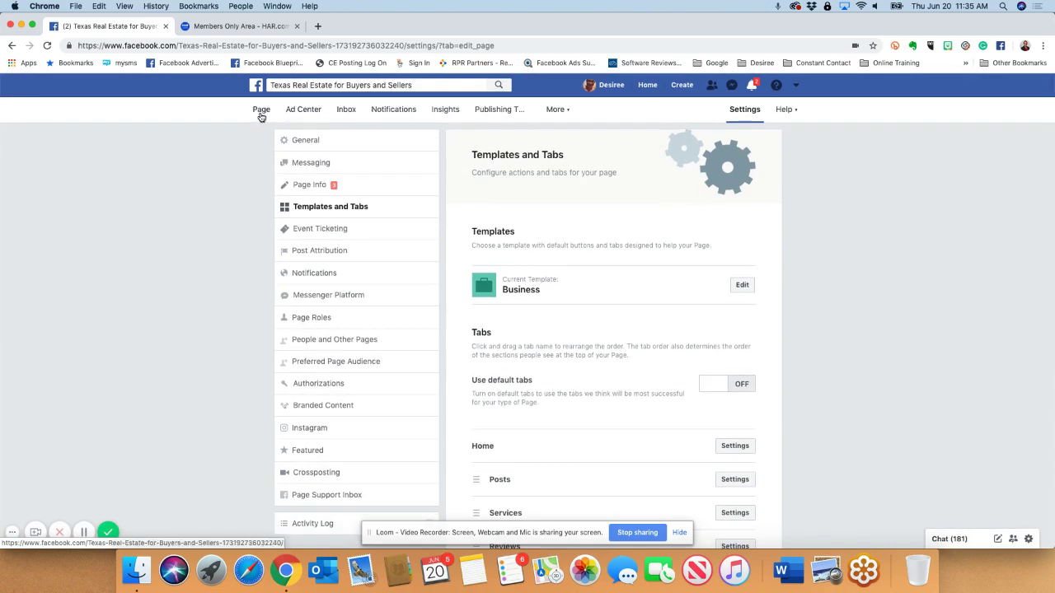
Return to the business page and open its Notes section from the sidebar's See more list.
{"action": "left_click", "coordinate": [261, 110]}
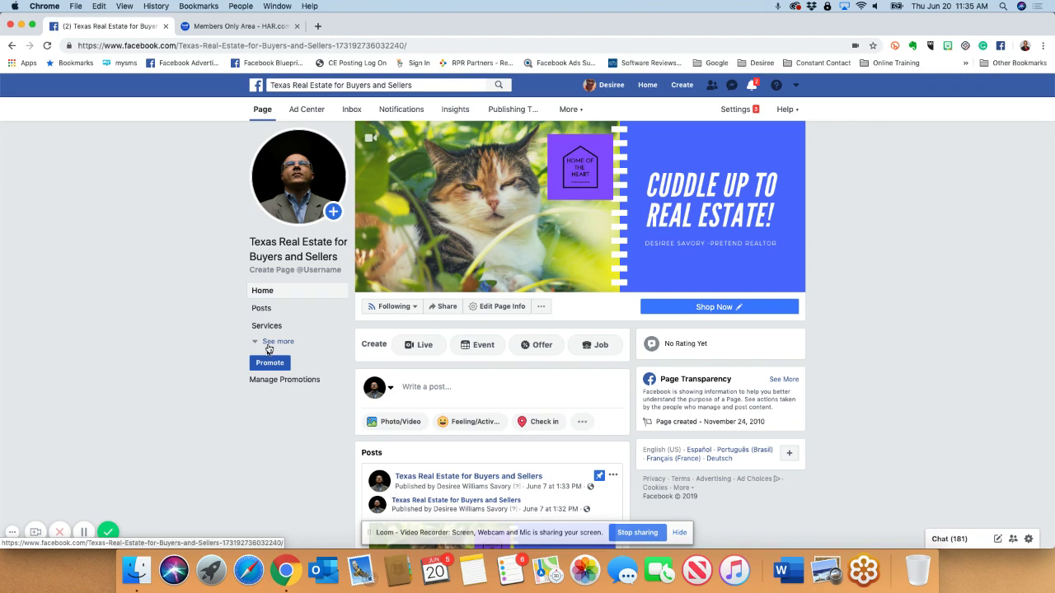
{"action": "left_click", "coordinate": [269, 345]}
{"action": "scroll", "coordinate": [261, 415], "scroll_direction": "down", "scroll_amount": 2}
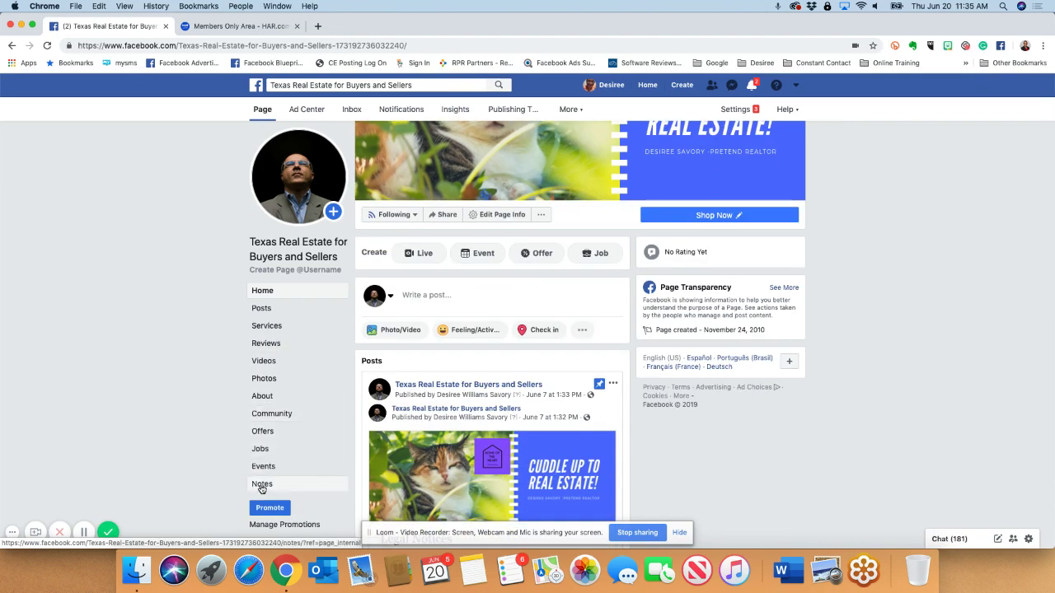
{"action": "left_click", "coordinate": [261, 484]}
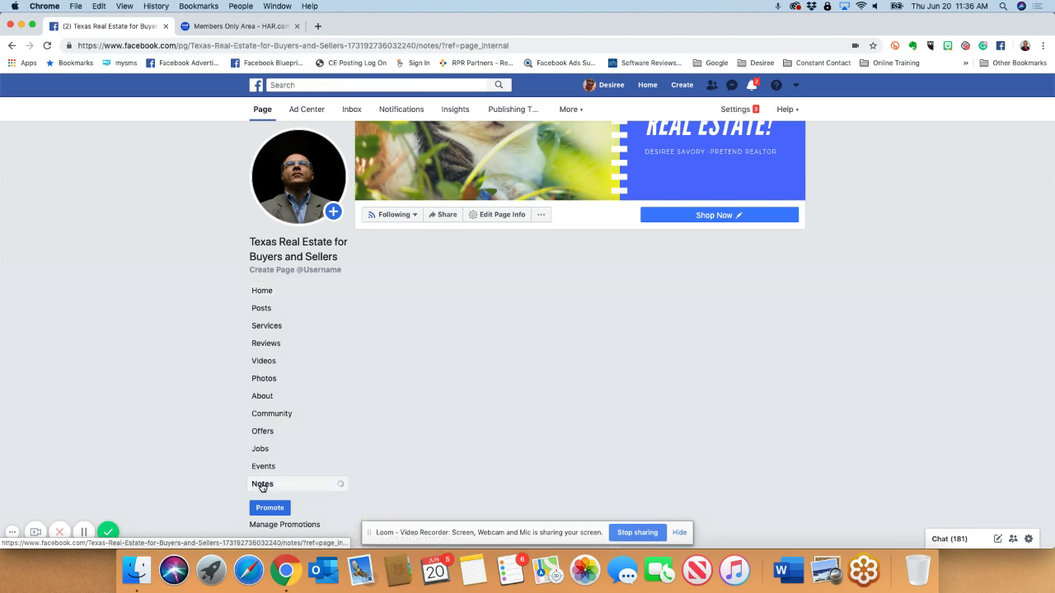
{"action": "scroll", "coordinate": [494, 396], "scroll_direction": "down", "scroll_amount": 5}
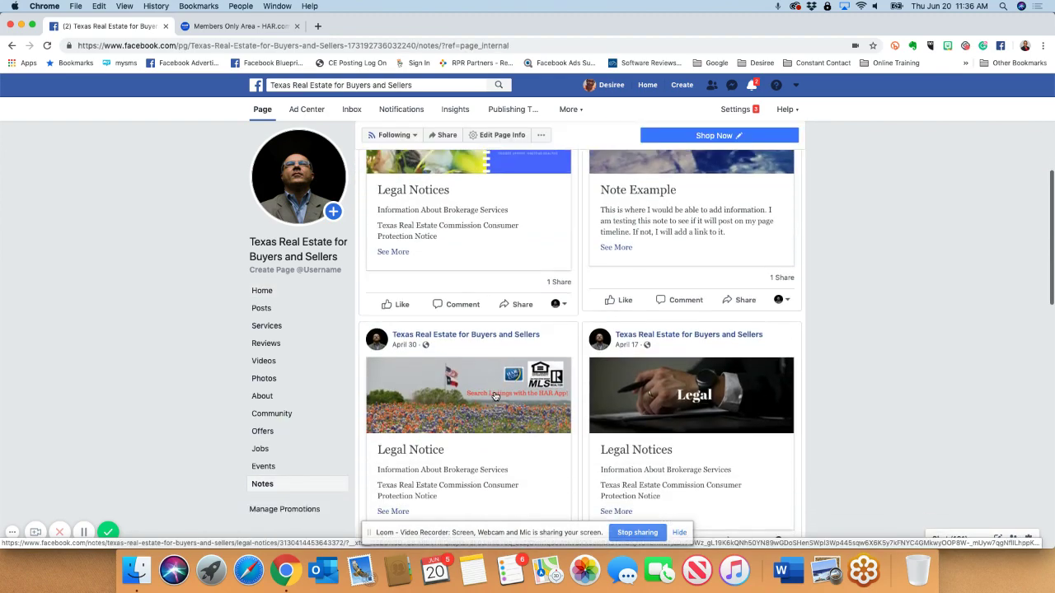
{"action": "scroll", "coordinate": [495, 397], "scroll_direction": "up", "scroll_amount": 7}
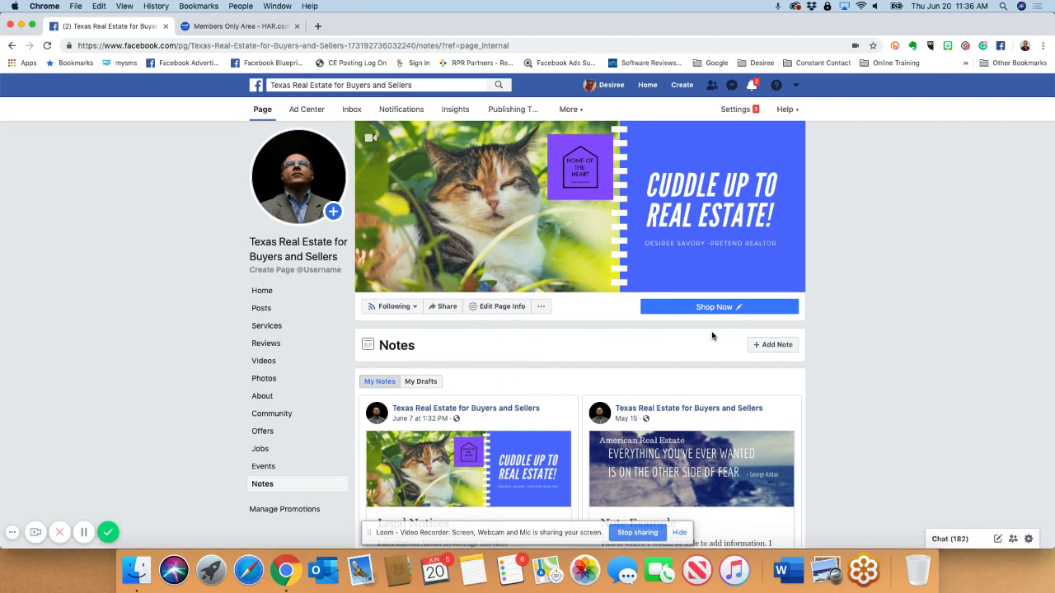
Create a new note titled 'Legal Notices' with the body line 'Information About Brokerage Services'.
{"action": "left_click", "coordinate": [775, 347]}
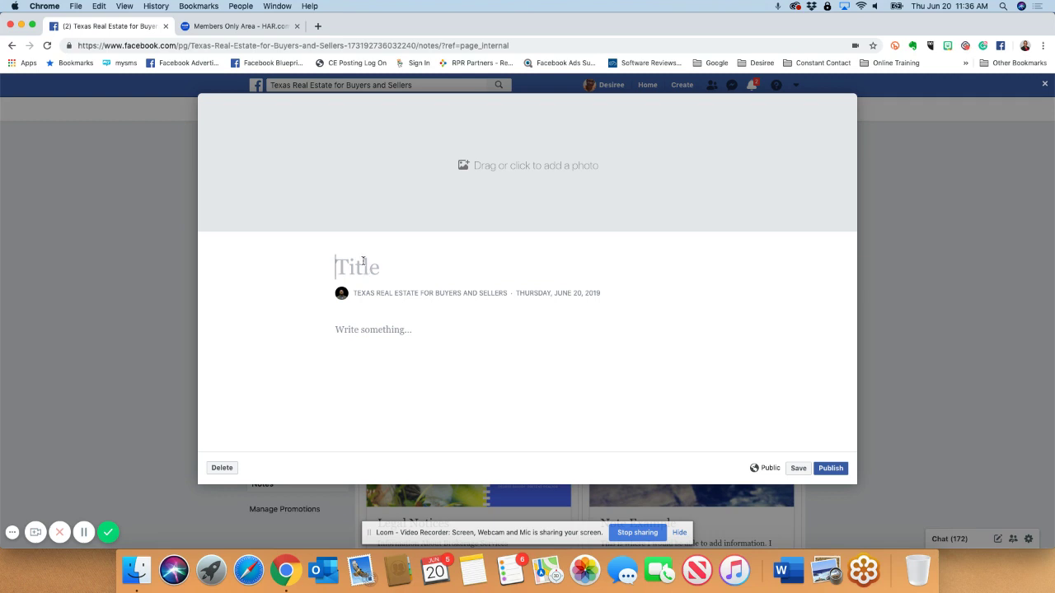
{"action": "type", "text": "Legal Noti"}
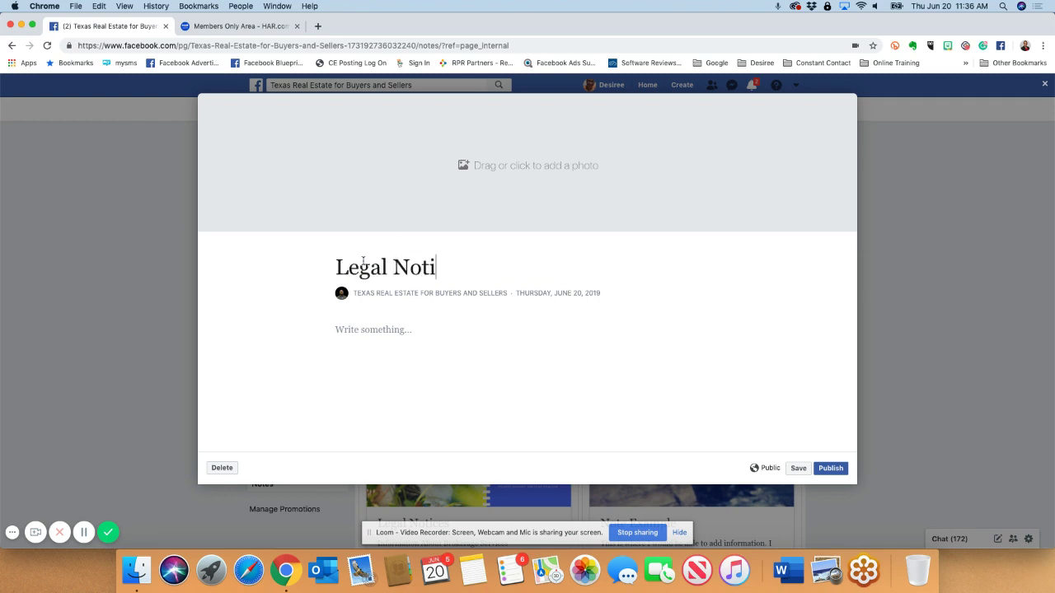
{"action": "type", "text": "ces"}
{"action": "left_click", "coordinate": [343, 331]}
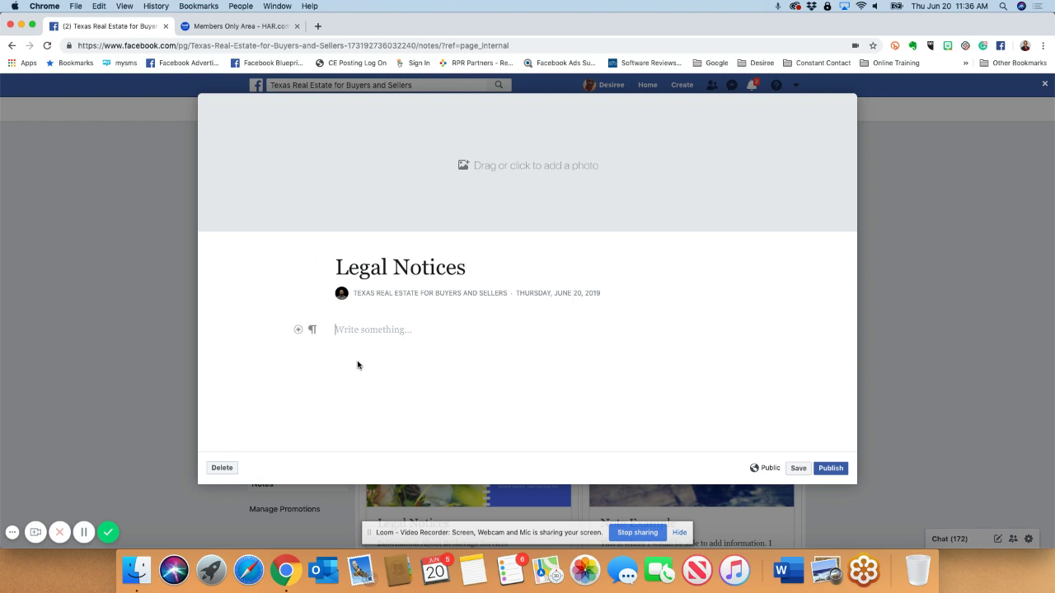
{"action": "type", "text": "Information About Brokerage Services"}
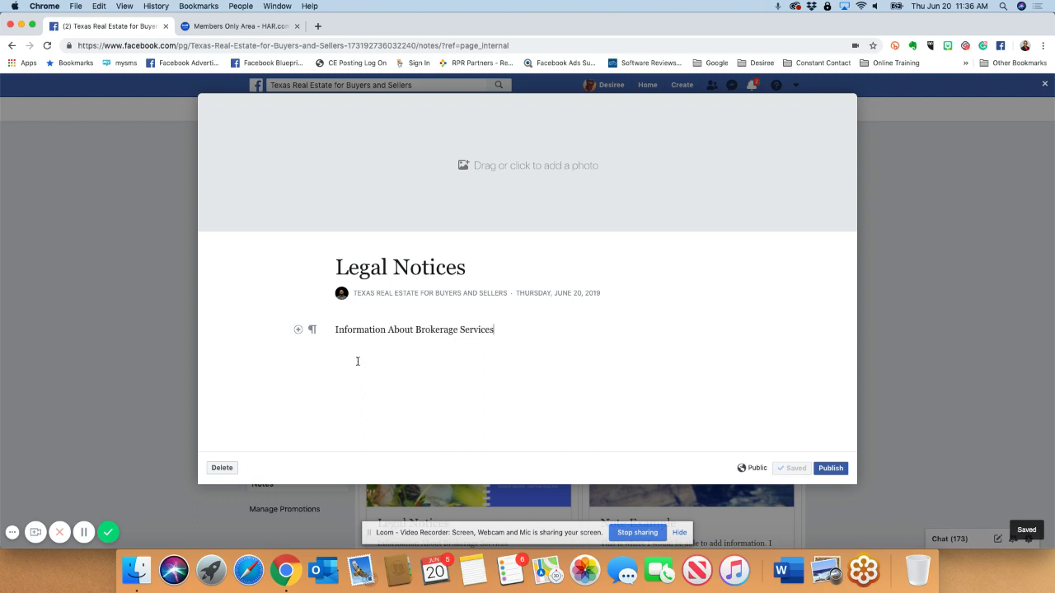
Add a second body line, 'Texas Real Estate Commission Consumer Protection Notice'.
{"action": "key", "text": "Return"}
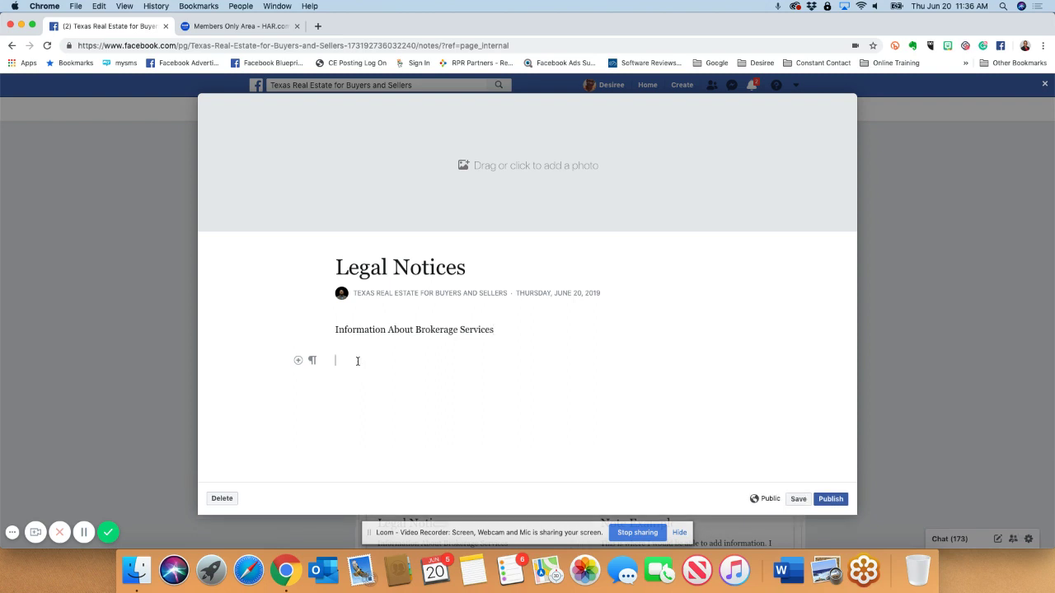
{"action": "type", "text": "Texas Real Estate Commission Consumer Prot"}
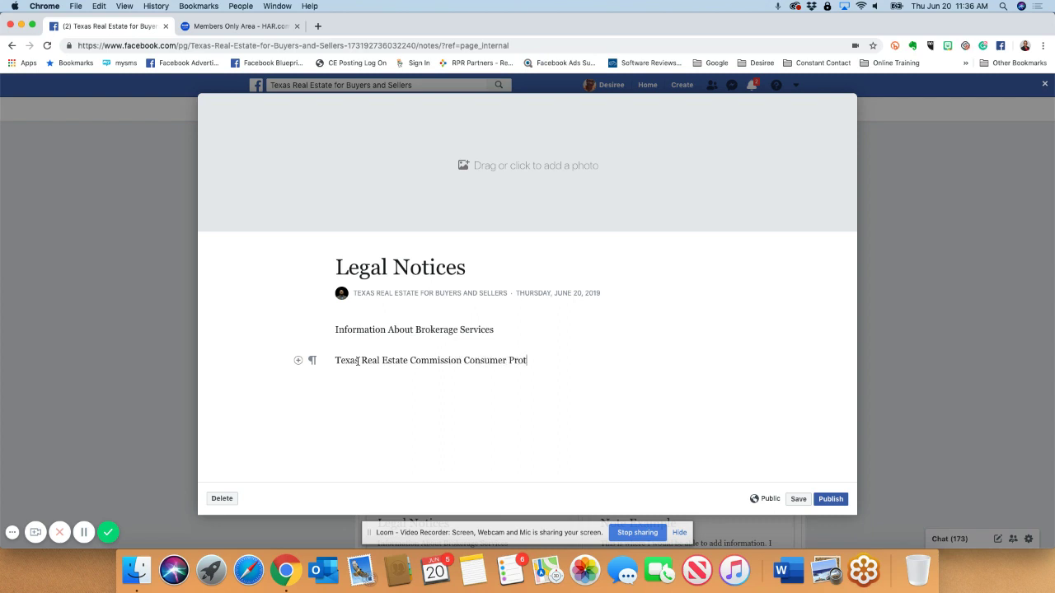
{"action": "type", "text": "ection Not"}
{"action": "key", "text": "BackSpace"}
{"action": "type", "text": "ot"}
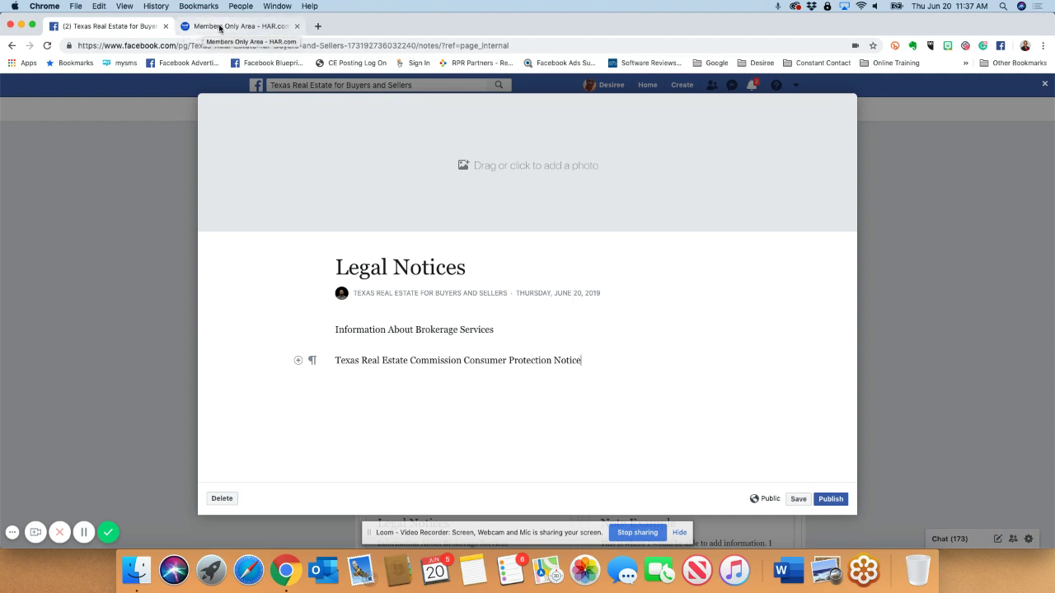
On HAR.com, open My Account's Information About Brokerage Services page and copy the brokerage services link.
{"action": "left_click", "coordinate": [219, 29]}
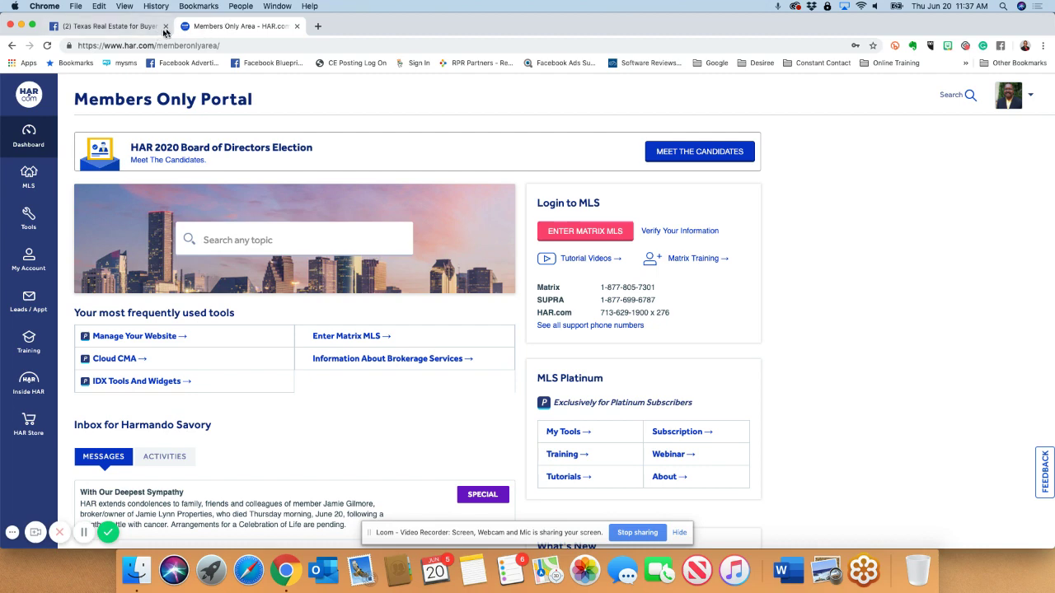
{"action": "left_click", "coordinate": [126, 28]}
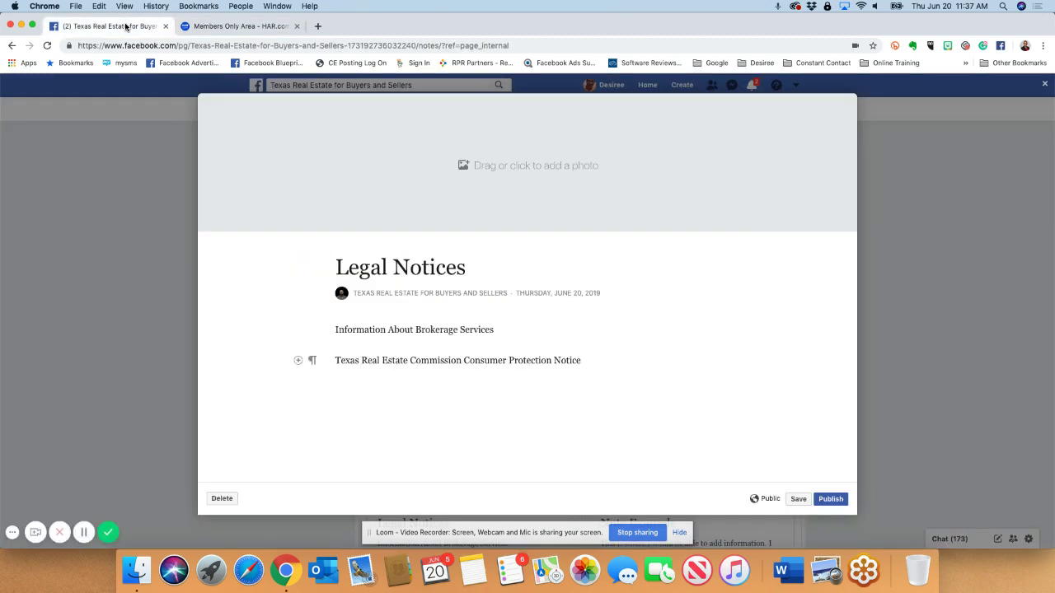
{"action": "left_click", "coordinate": [238, 26]}
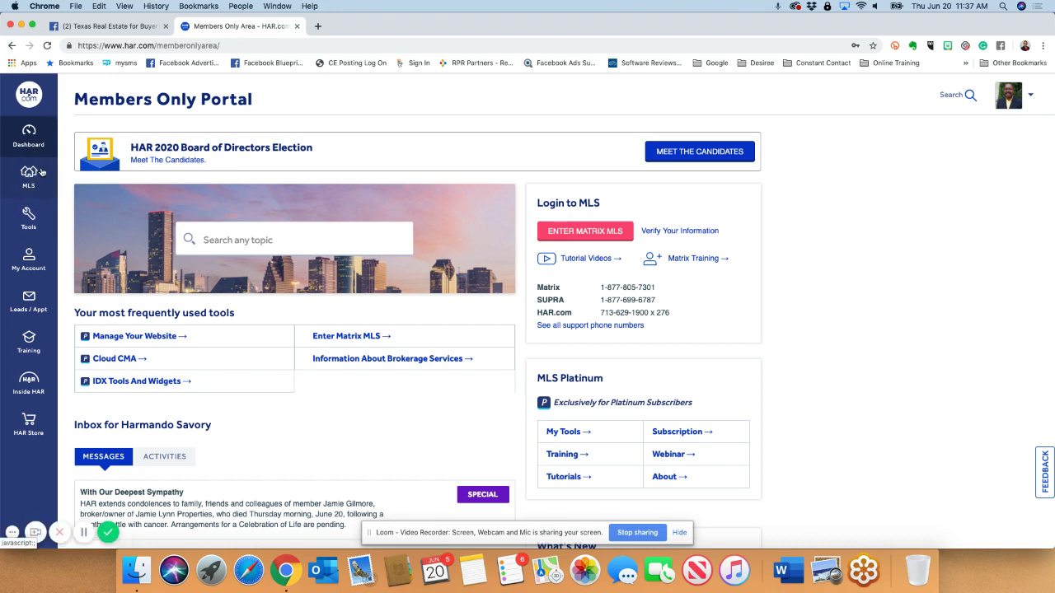
{"action": "left_click", "coordinate": [30, 259]}
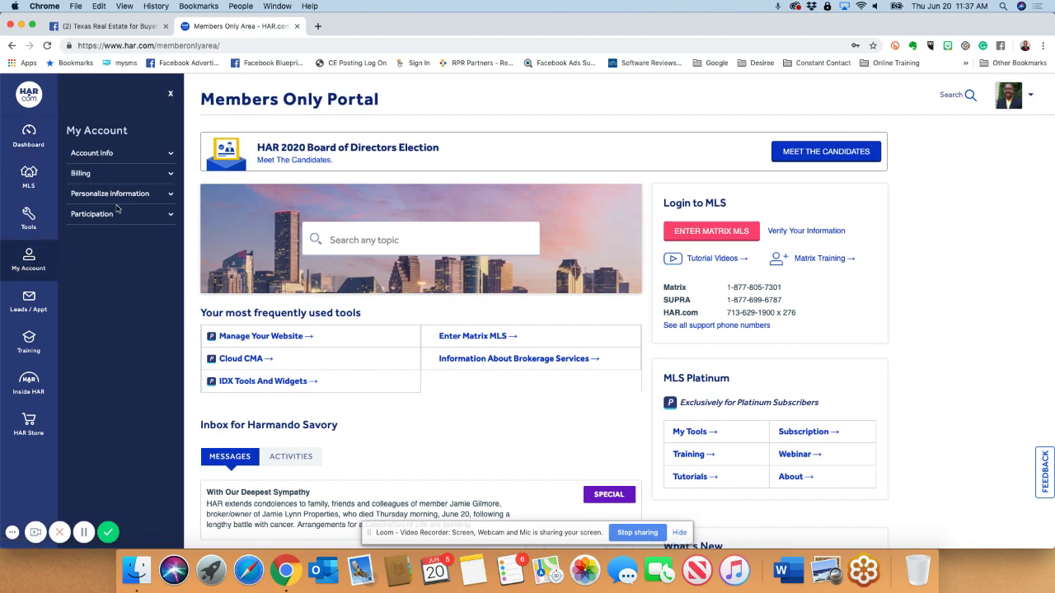
{"action": "left_click", "coordinate": [171, 155]}
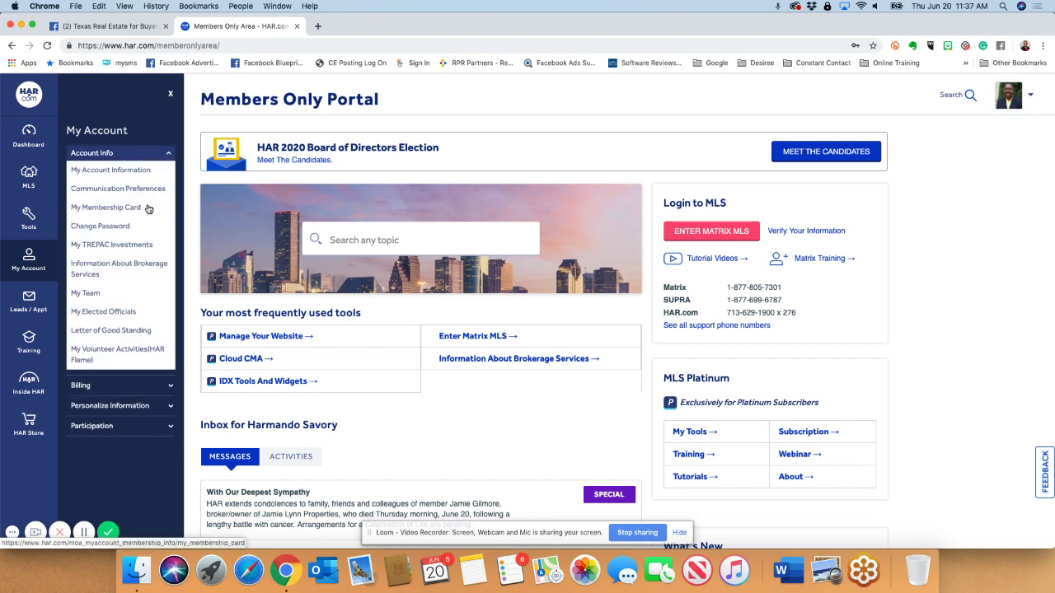
{"action": "left_click", "coordinate": [136, 269]}
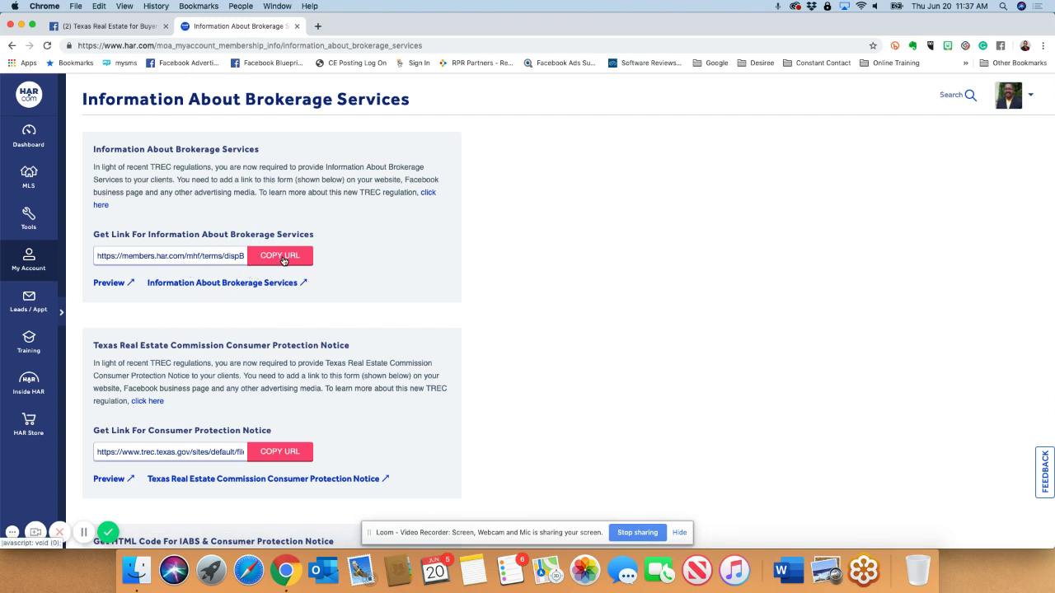
{"action": "left_click", "coordinate": [280, 257]}
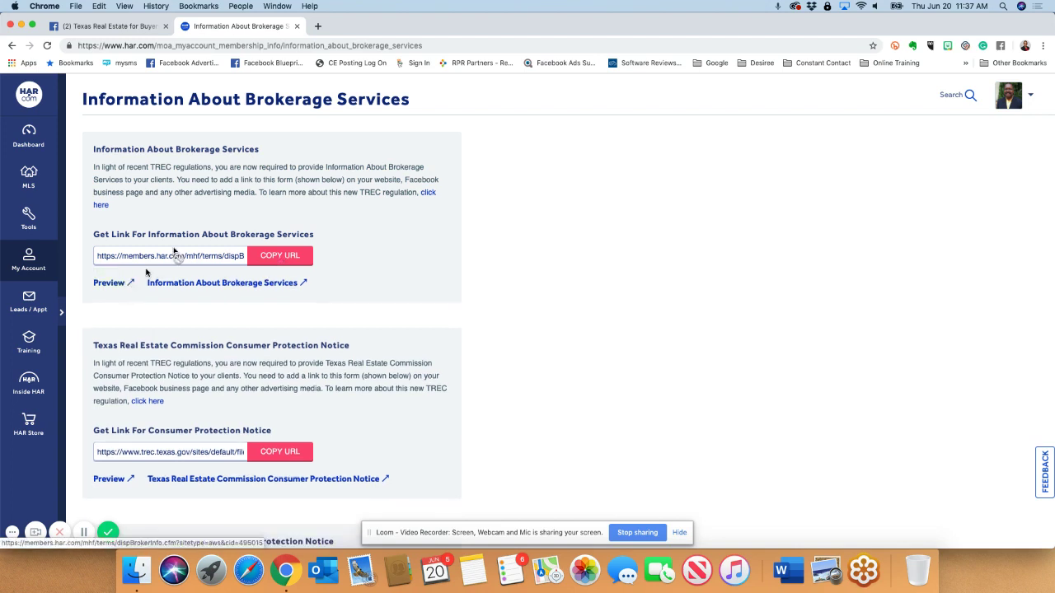
Hyperlink the note's 'Information About Brokerage Services' line to the copied HAR brokerage URL.
{"action": "left_click", "coordinate": [107, 29]}
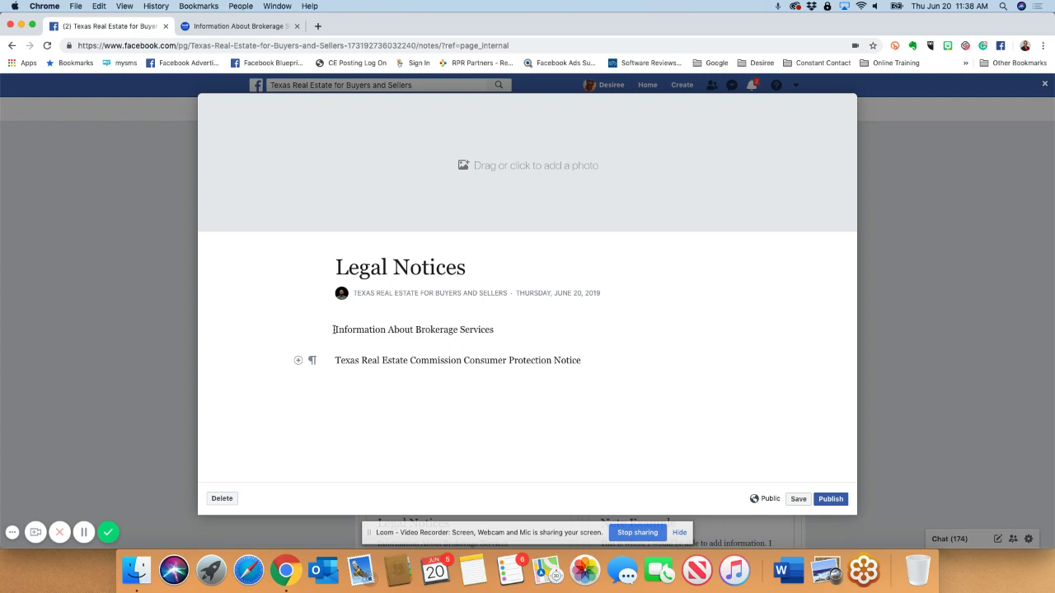
{"action": "left_click_drag", "start_coordinate": [334, 330], "coordinate": [496, 331]}
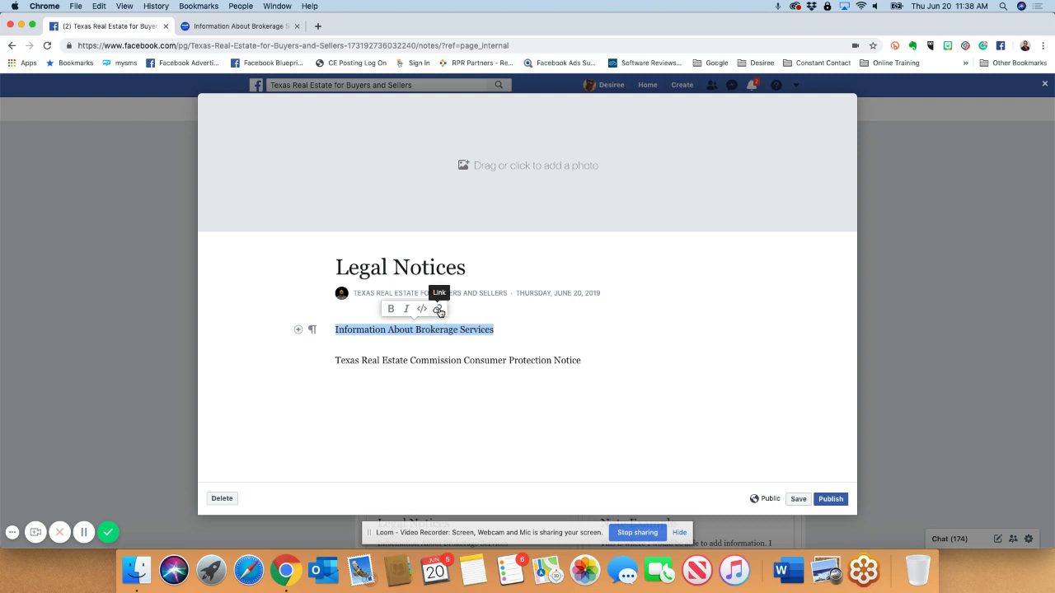
{"action": "left_click", "coordinate": [439, 311]}
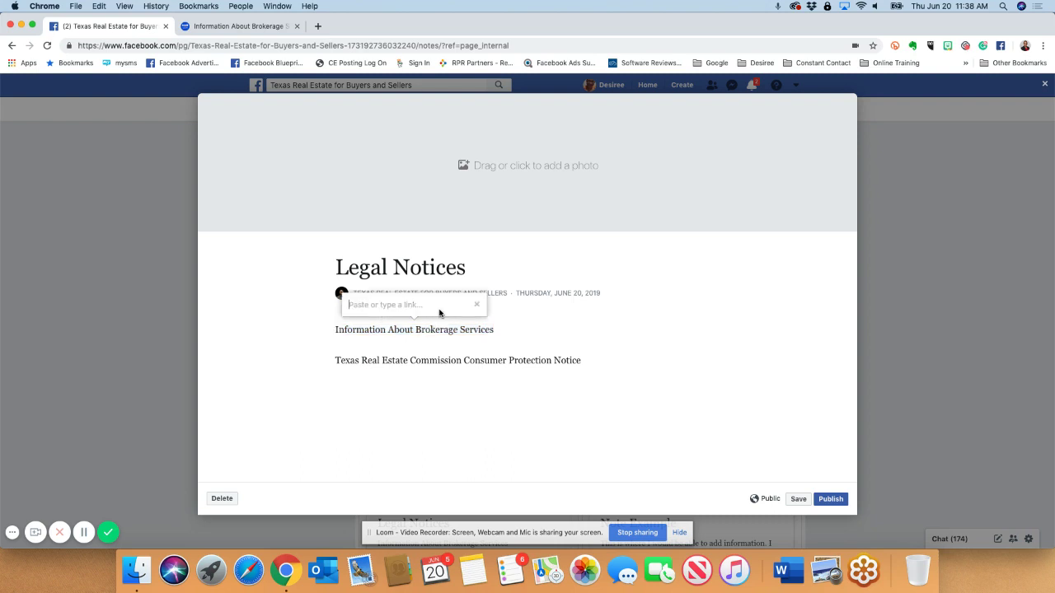
{"action": "right_click", "coordinate": [385, 307]}
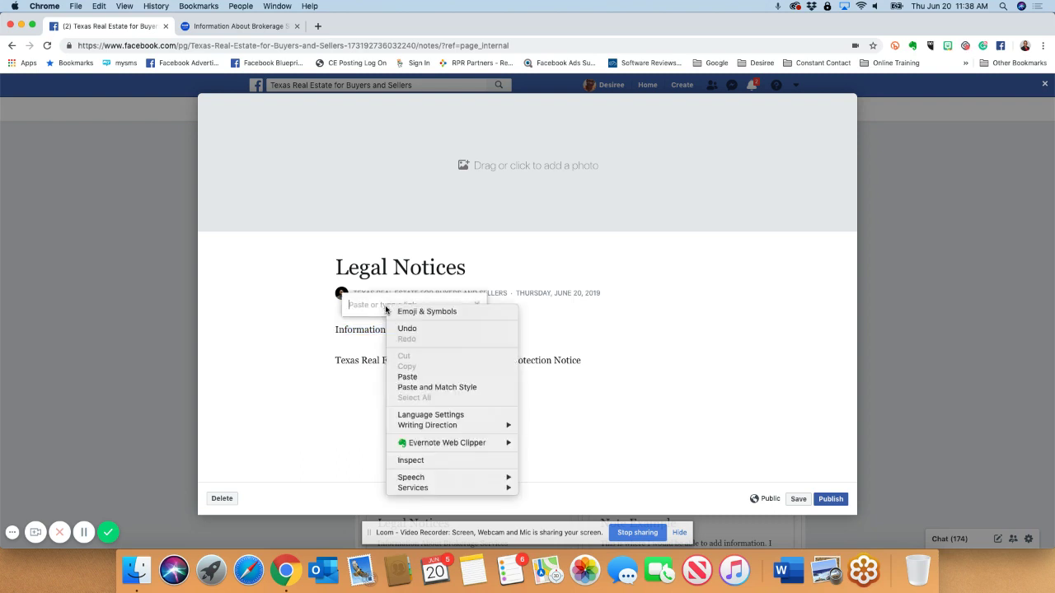
{"action": "left_click", "coordinate": [406, 378]}
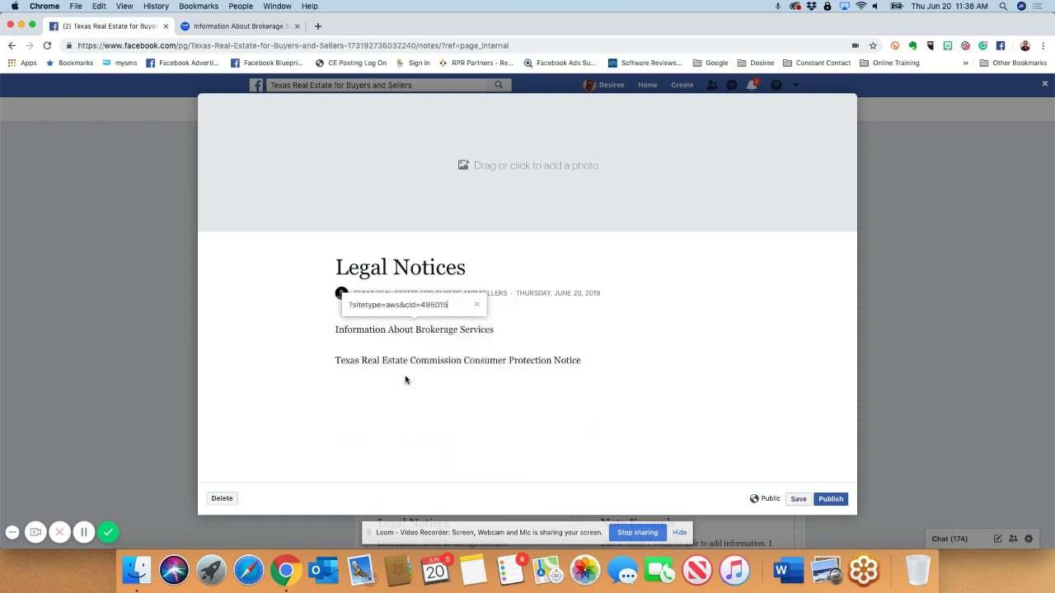
{"action": "key", "text": "Return"}
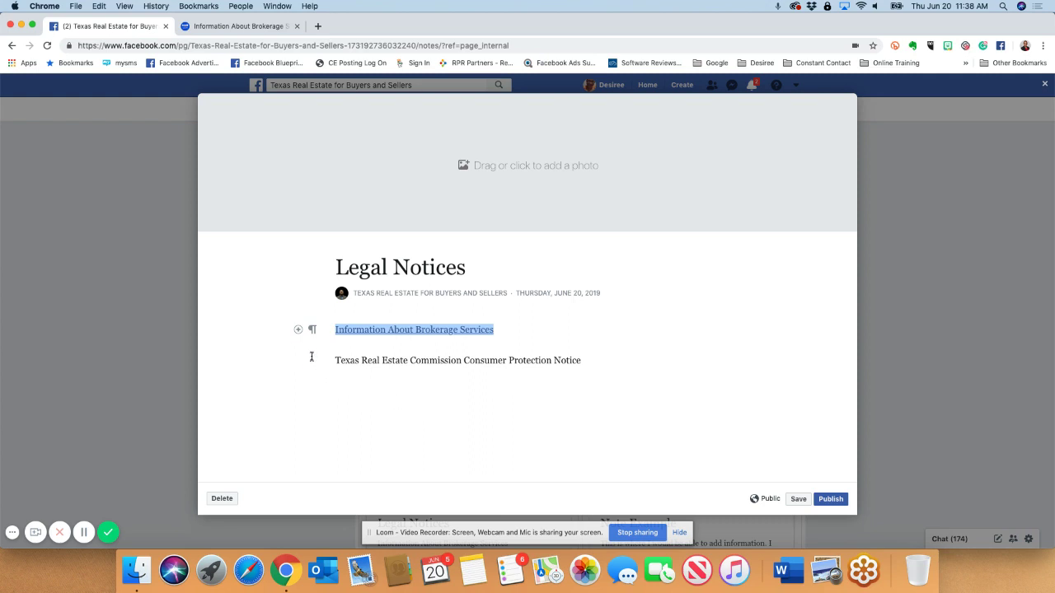
{"action": "left_click", "coordinate": [239, 27]}
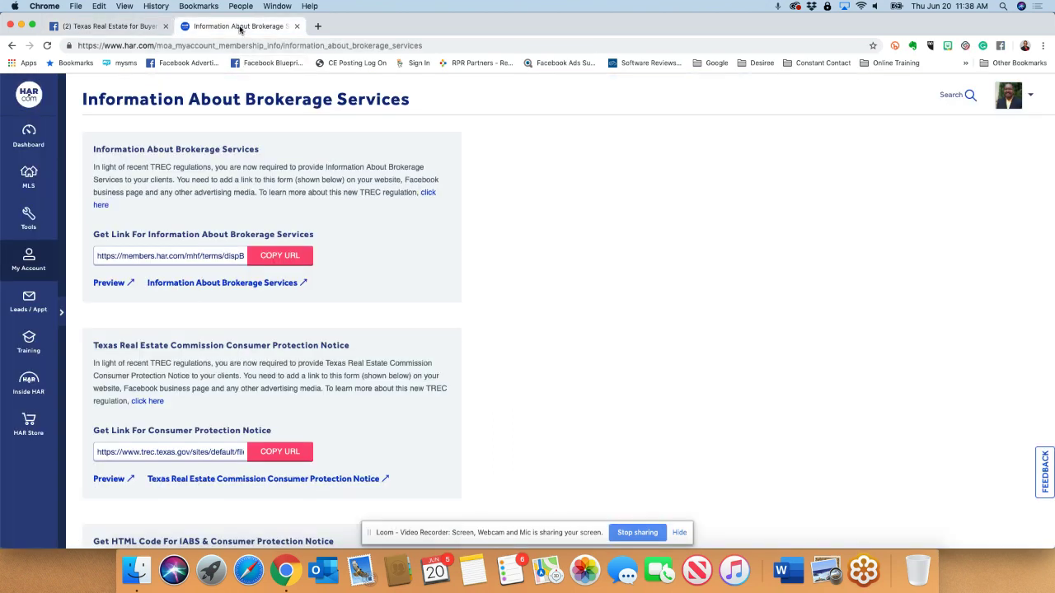
Copy HAR.com's Consumer Protection Notice URL and place the cursor on the note's second line.
{"action": "left_click", "coordinate": [276, 453]}
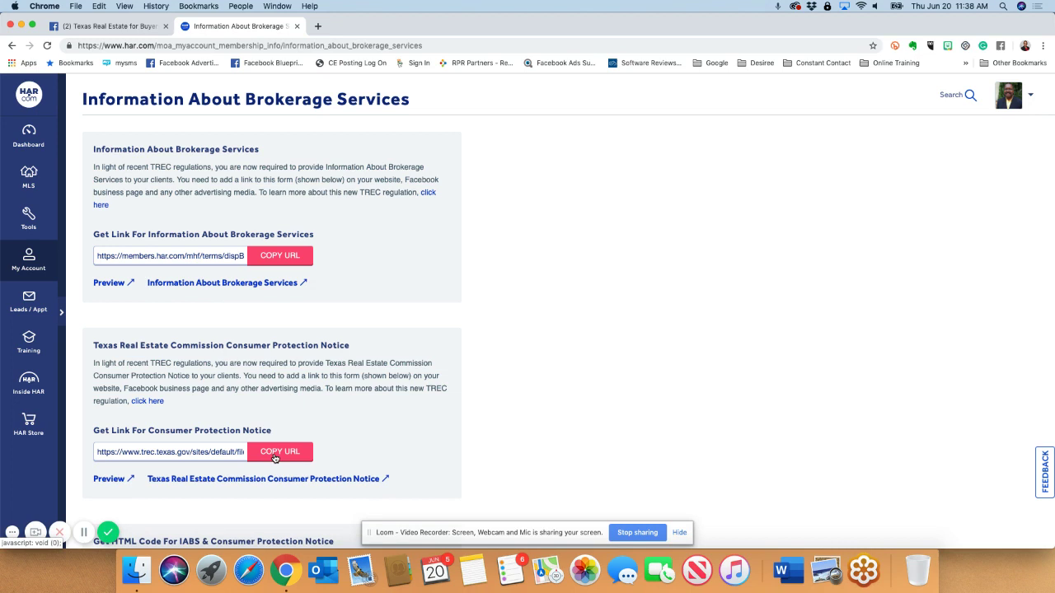
{"action": "left_click", "coordinate": [142, 31]}
{"action": "left_click", "coordinate": [335, 360]}
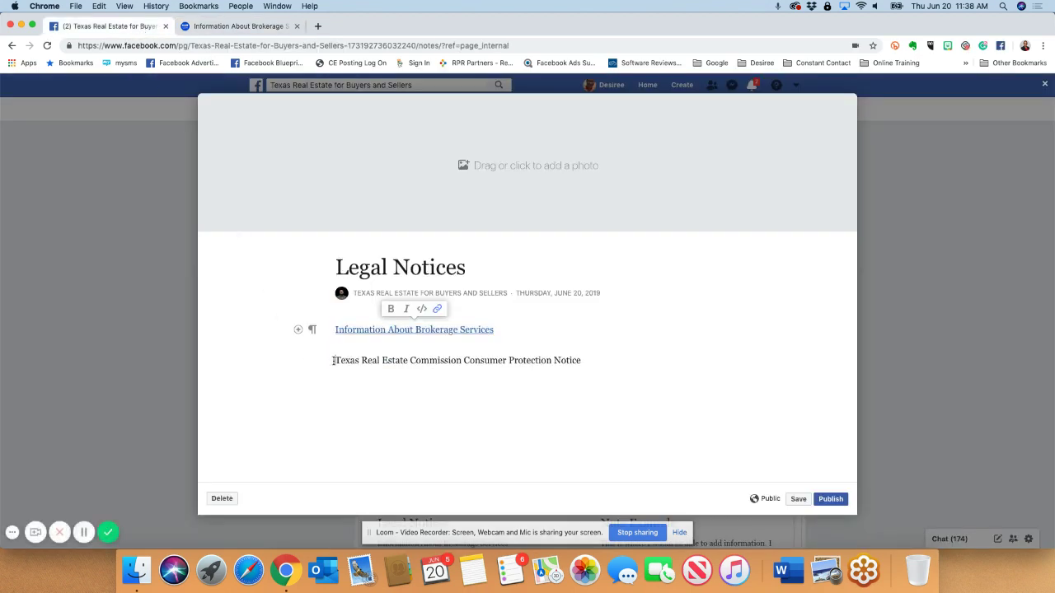
Hyperlink the 'Texas Real Estate Commission Consumer Protection Notice' line to the pasted Consumer Protection URL.
{"action": "left_click_drag", "start_coordinate": [336, 361], "coordinate": [581, 360]}
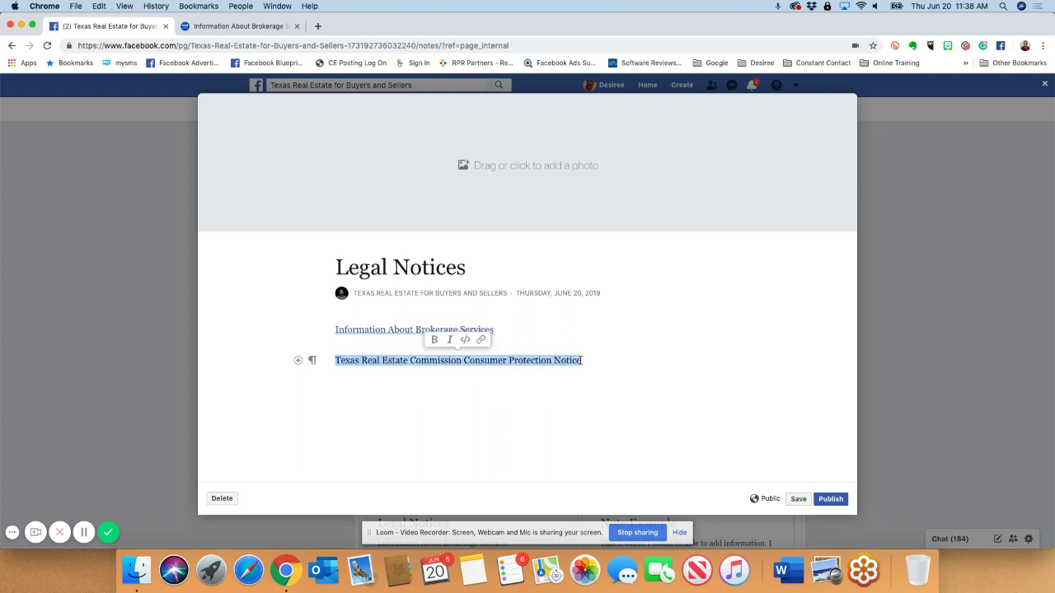
{"action": "left_click", "coordinate": [480, 339]}
{"action": "right_click", "coordinate": [437, 336]}
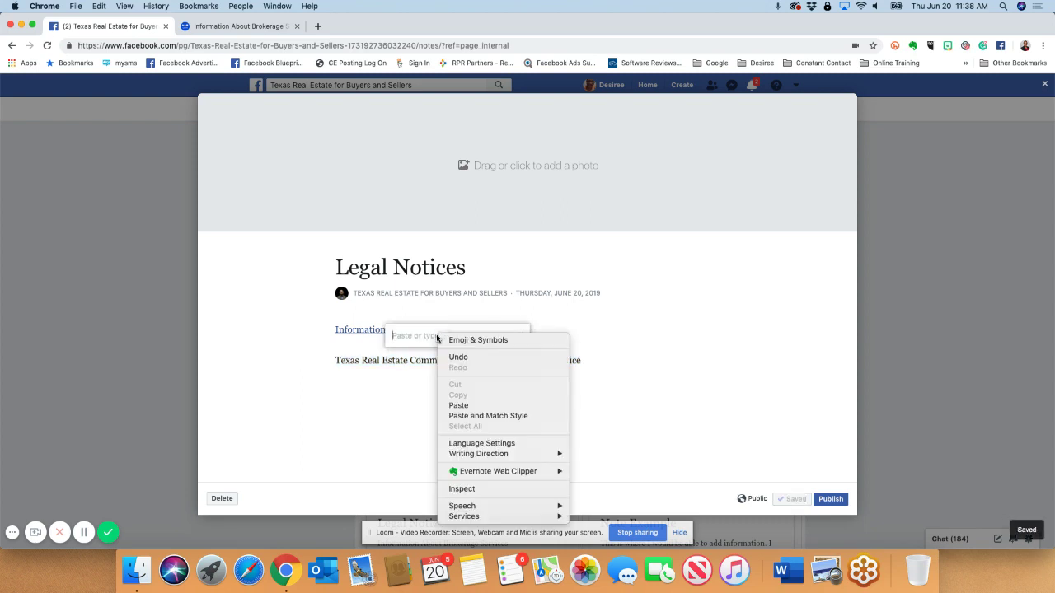
{"action": "left_click", "coordinate": [459, 406]}
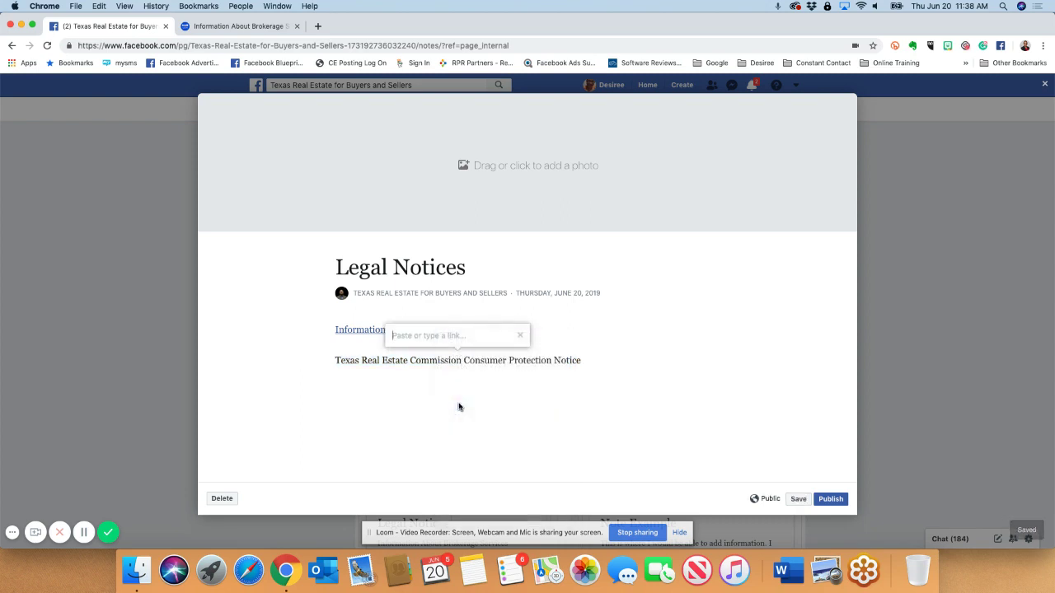
{"action": "key", "text": "Return"}
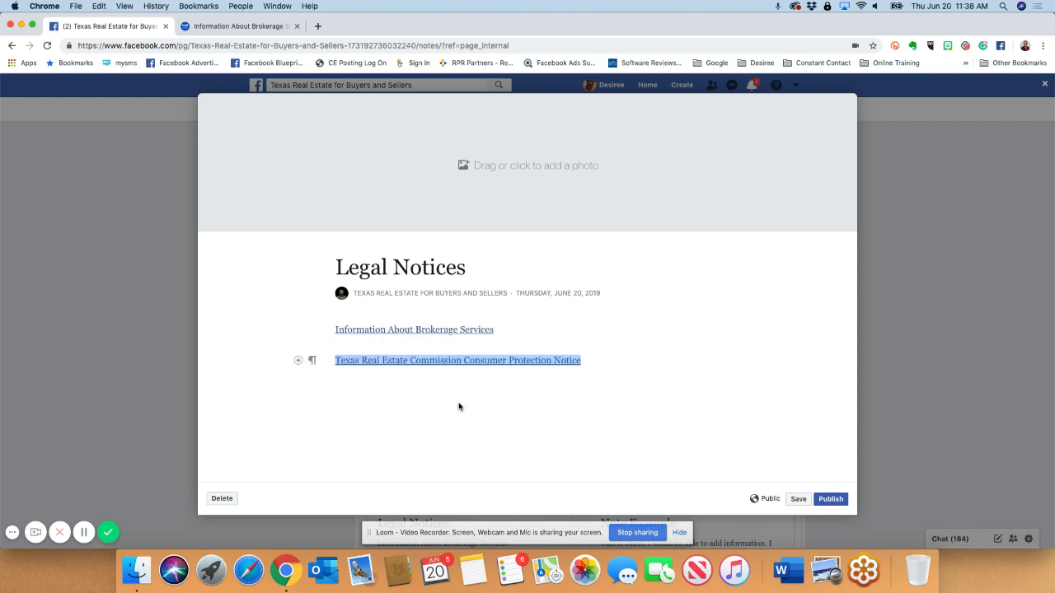
{"action": "left_click", "coordinate": [459, 399]}
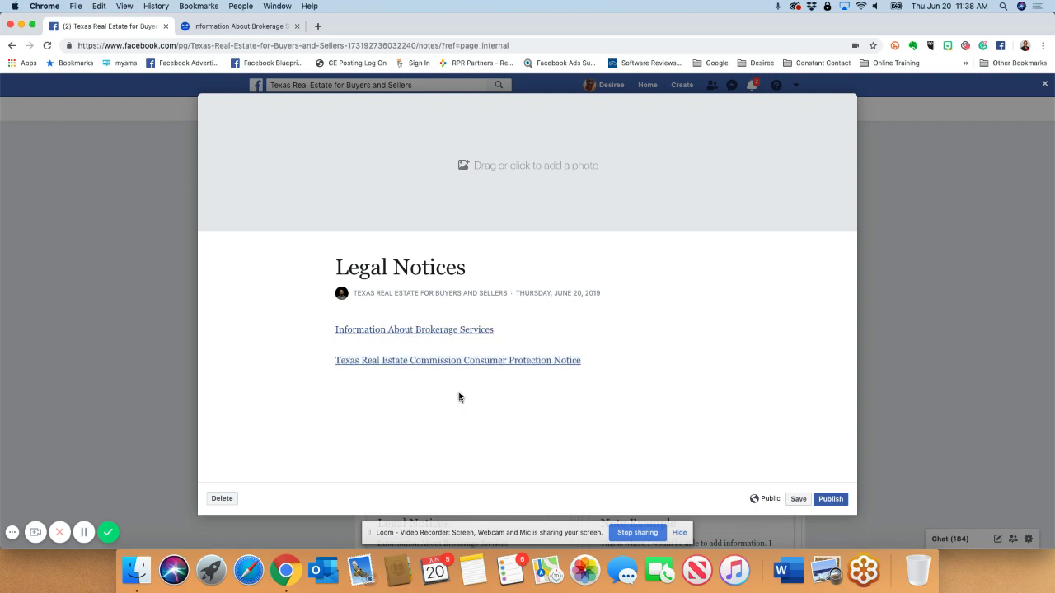
Choose the white-kitchen photo from the Add Photo To Note grid as the note's header.
{"action": "left_click", "coordinate": [520, 171]}
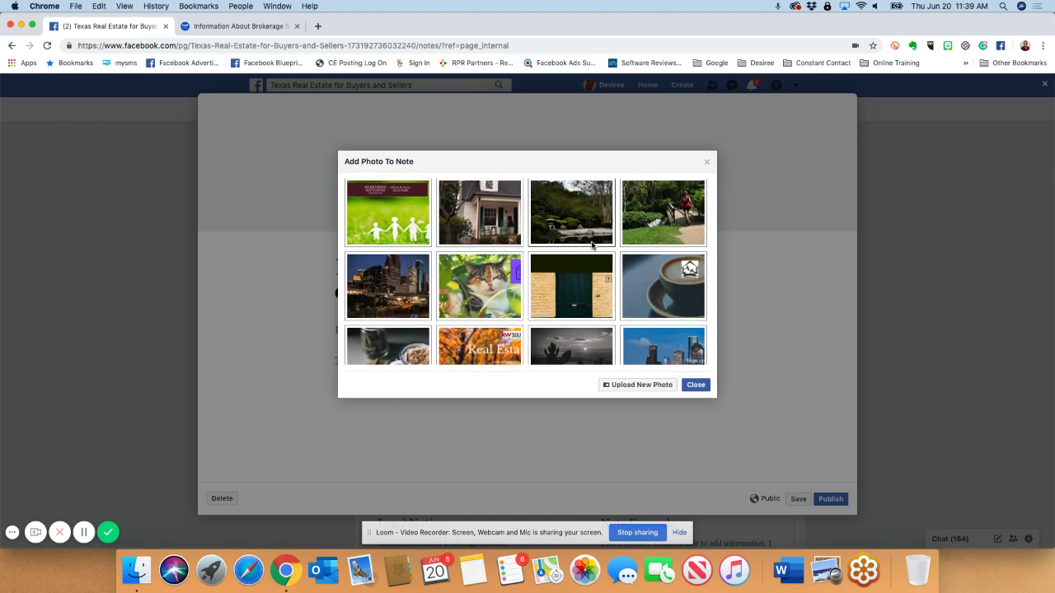
{"action": "scroll", "coordinate": [591, 245], "scroll_direction": "down", "scroll_amount": 4}
{"action": "scroll", "coordinate": [592, 246], "scroll_direction": "down", "scroll_amount": 1}
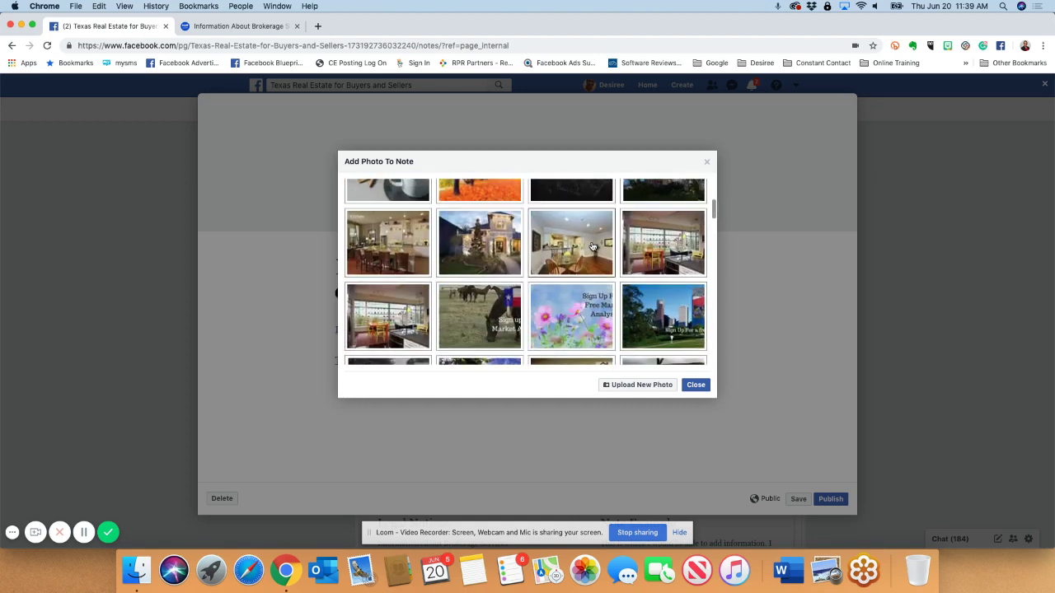
{"action": "scroll", "coordinate": [592, 245], "scroll_direction": "up", "scroll_amount": 5}
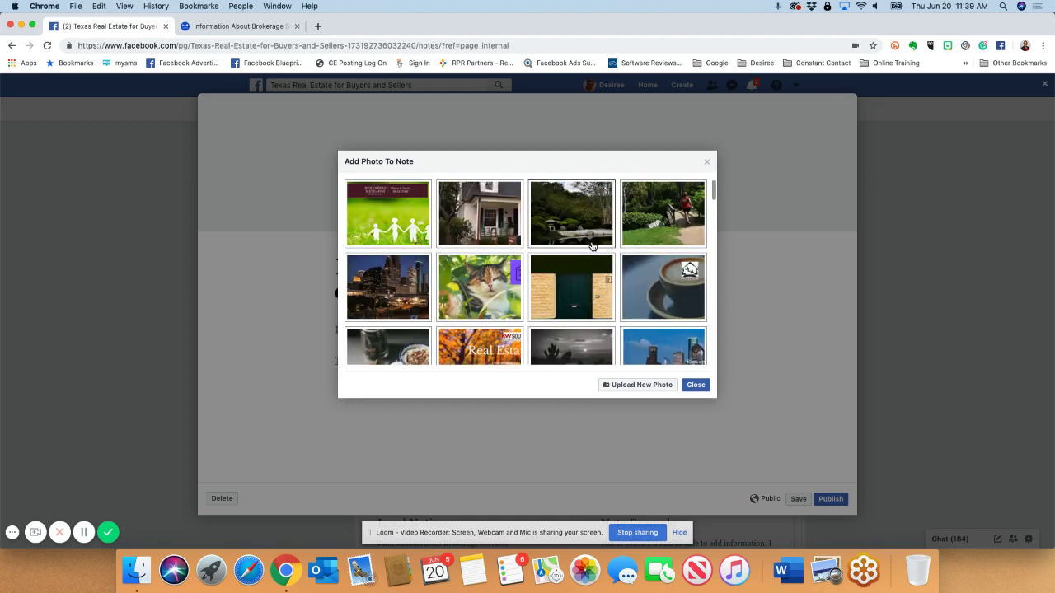
{"action": "scroll", "coordinate": [592, 245], "scroll_direction": "down", "scroll_amount": 1}
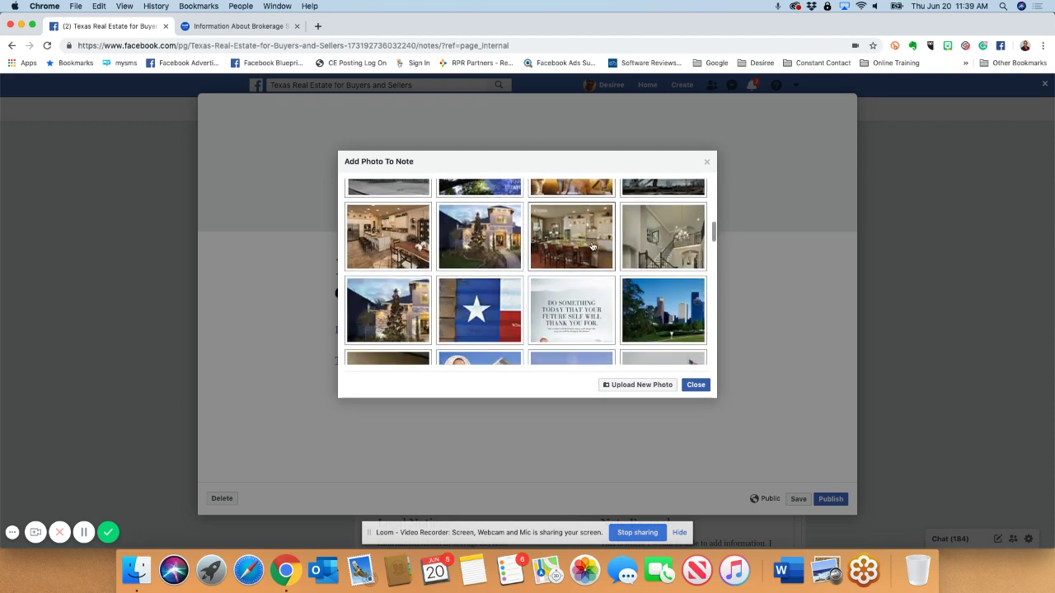
{"action": "scroll", "coordinate": [592, 245], "scroll_direction": "down", "scroll_amount": 1}
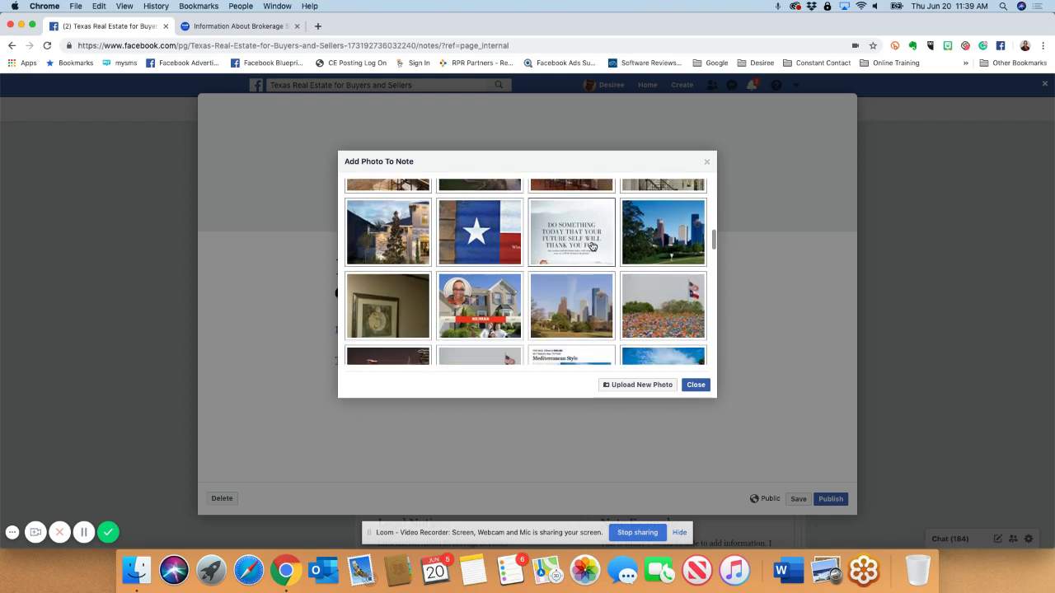
{"action": "scroll", "coordinate": [592, 245], "scroll_direction": "down", "scroll_amount": 2}
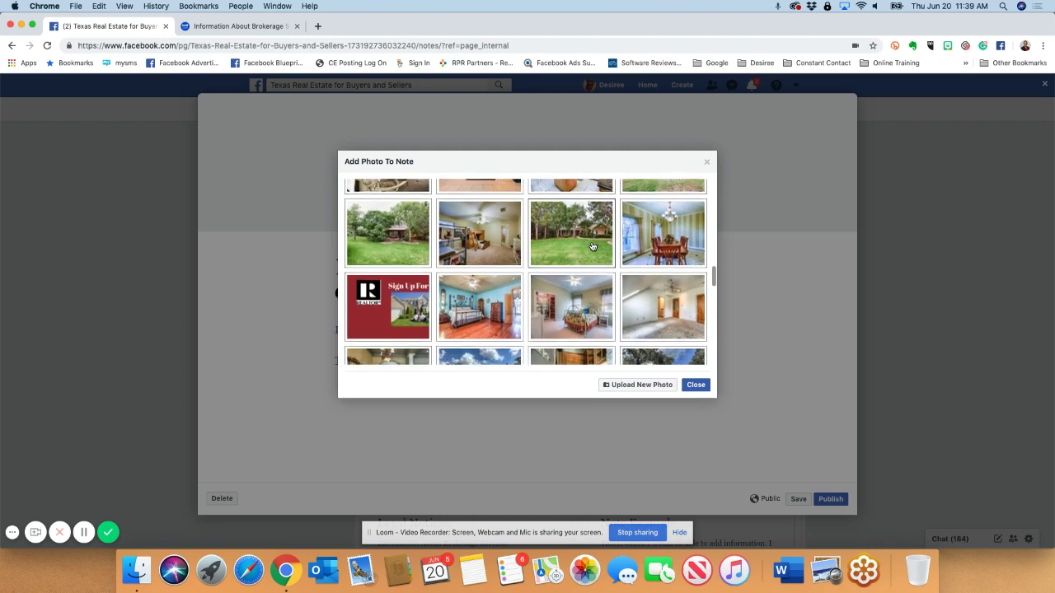
{"action": "scroll", "coordinate": [592, 246], "scroll_direction": "down", "scroll_amount": 1}
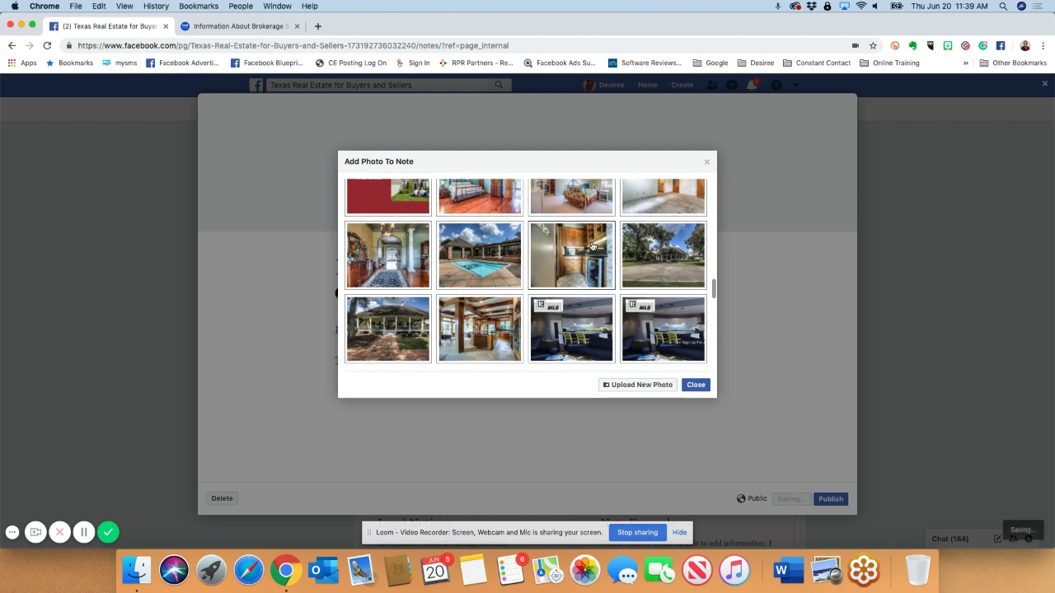
{"action": "scroll", "coordinate": [592, 245], "scroll_direction": "down", "scroll_amount": 5}
{"action": "scroll", "coordinate": [495, 289], "scroll_direction": "up", "scroll_amount": 1}
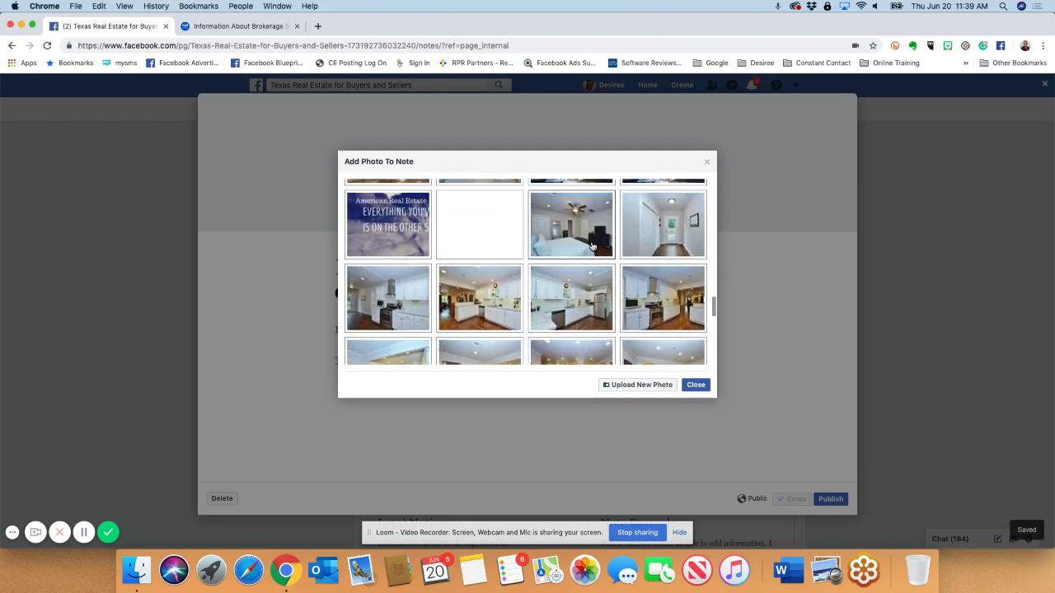
{"action": "left_click", "coordinate": [488, 301]}
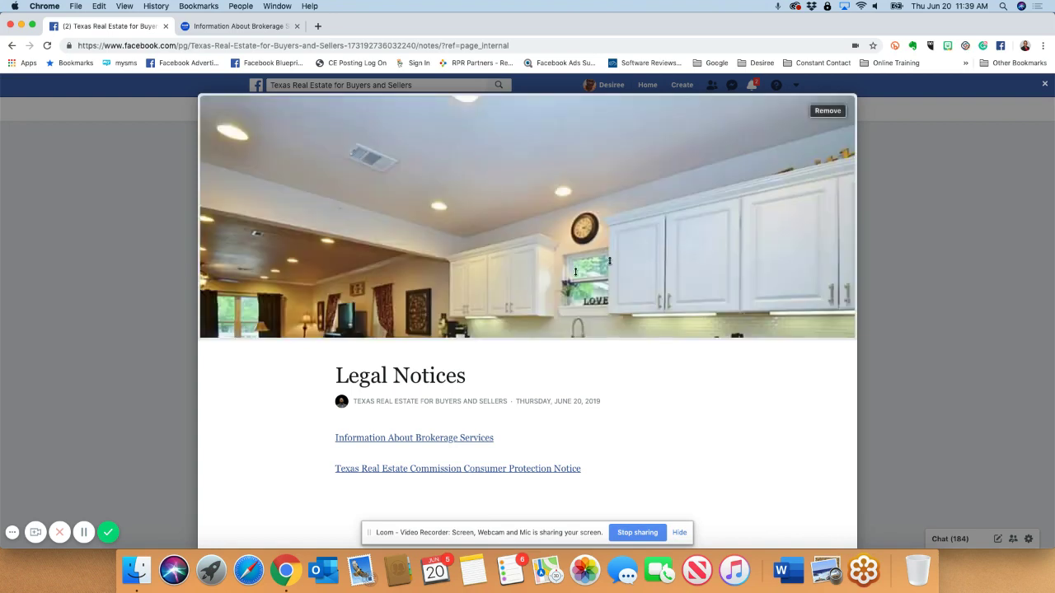
Replace the kitchen header photo with the cat image reading 'Cuddle Up to Real Estate!'.
{"action": "left_click", "coordinate": [834, 117]}
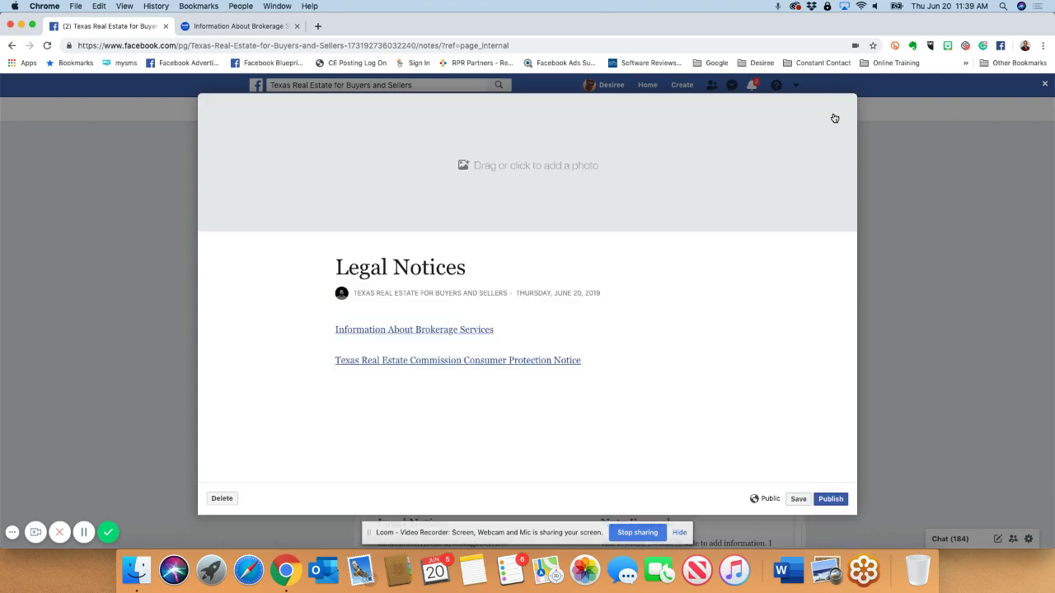
{"action": "left_click", "coordinate": [563, 172]}
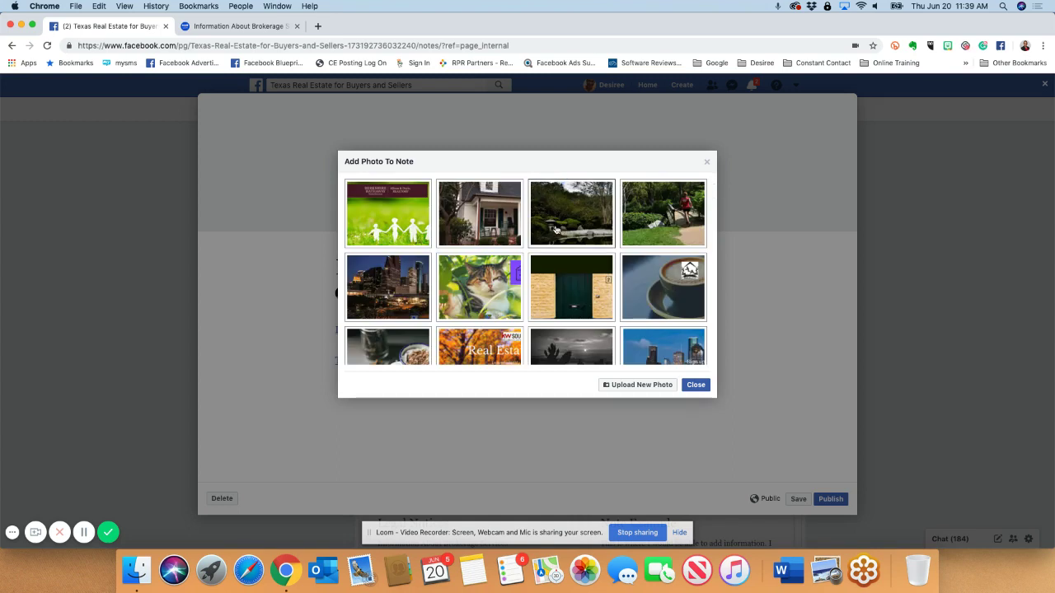
{"action": "left_click", "coordinate": [488, 288]}
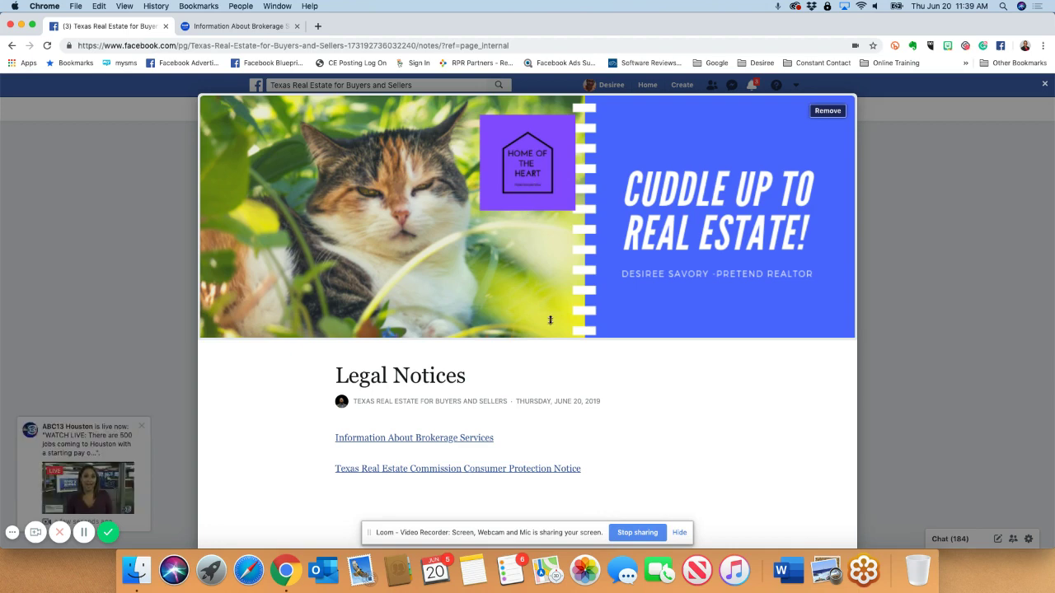
{"action": "scroll", "coordinate": [549, 320], "scroll_direction": "down", "scroll_amount": 2}
{"action": "scroll", "coordinate": [549, 320], "scroll_direction": "down", "scroll_amount": 2}
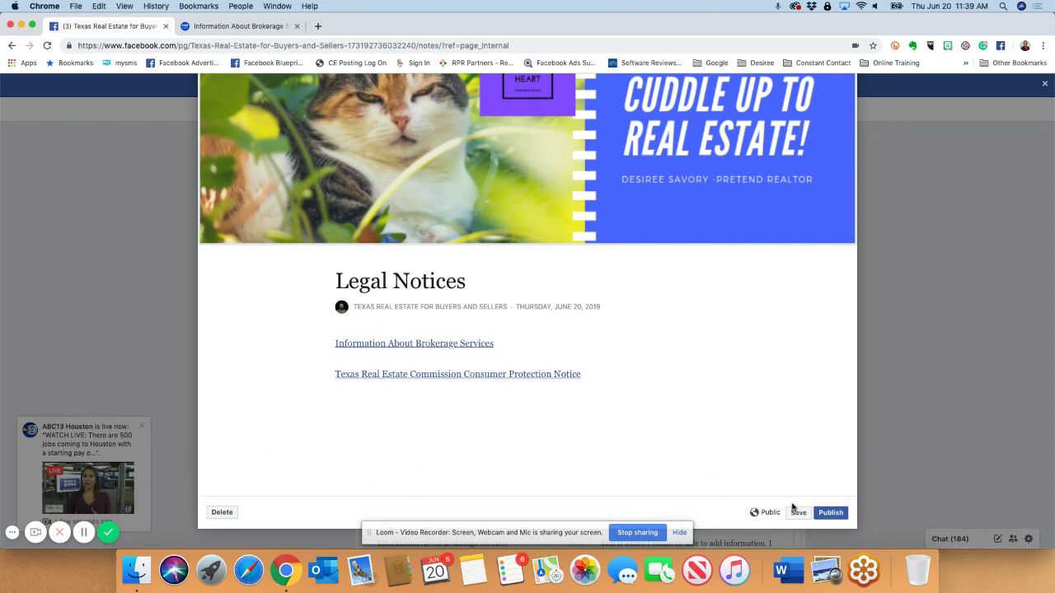
Publish the Legal Notices note and bring up its sharing options.
{"action": "left_click", "coordinate": [830, 513]}
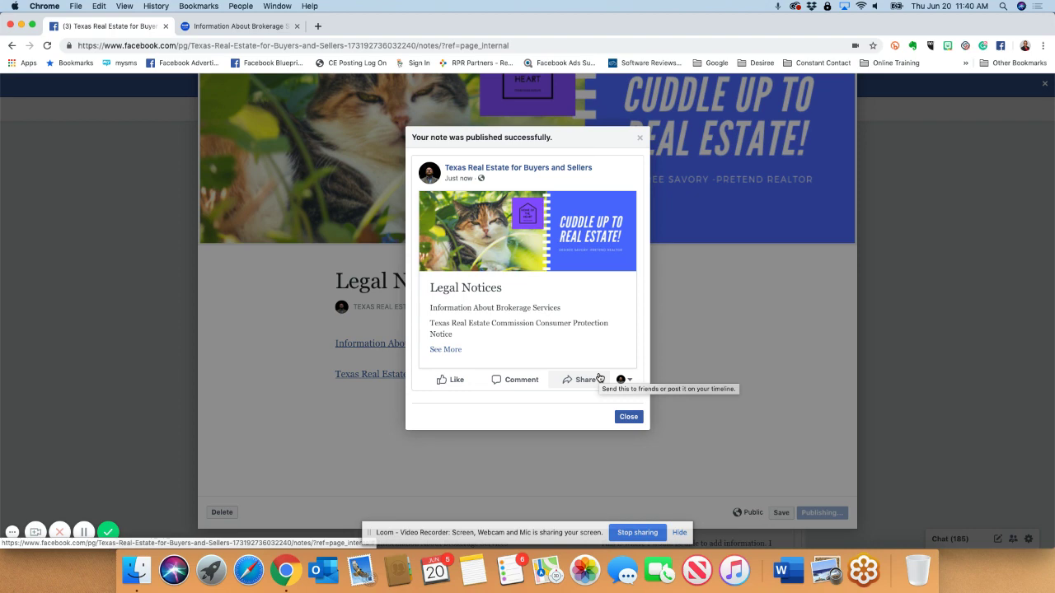
{"action": "left_click", "coordinate": [586, 382]}
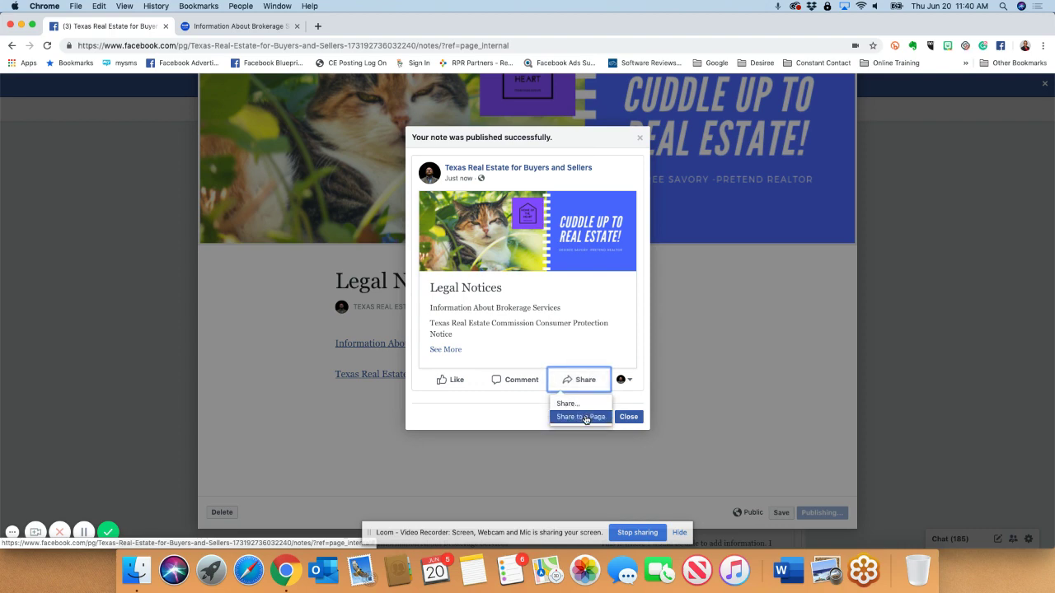
Share the note to the Texas Real Estate for Buyers and Sellers page and post it.
{"action": "left_click", "coordinate": [581, 417]}
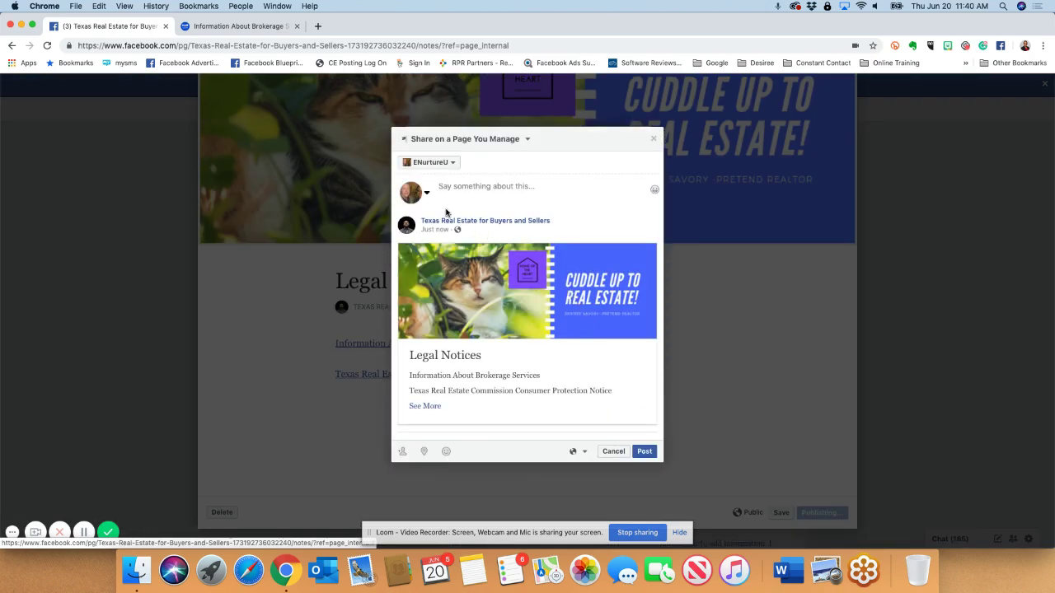
{"action": "left_click", "coordinate": [454, 165]}
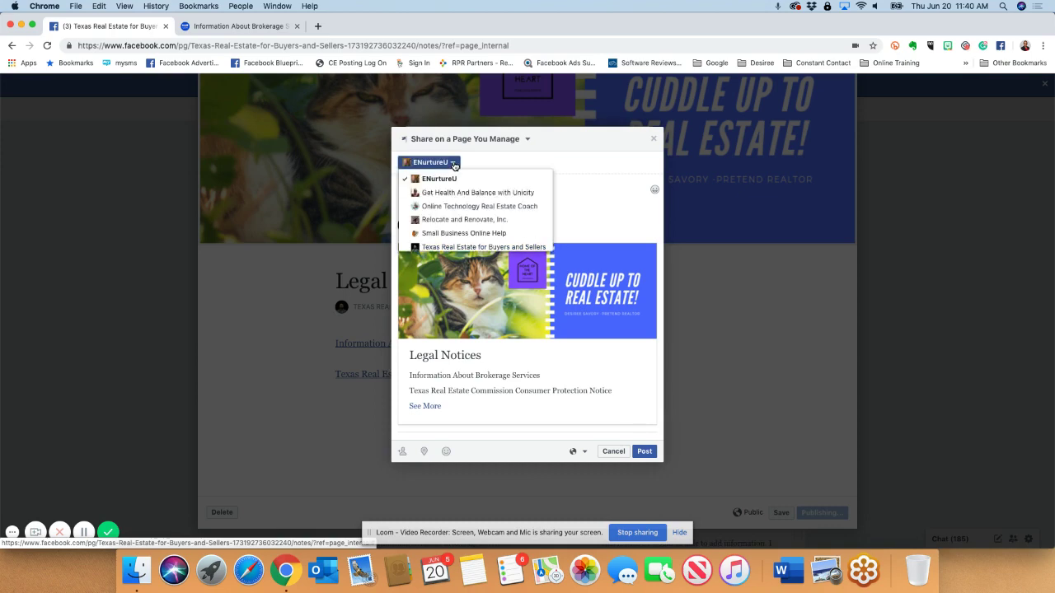
{"action": "scroll", "coordinate": [462, 218], "scroll_direction": "down", "scroll_amount": 1}
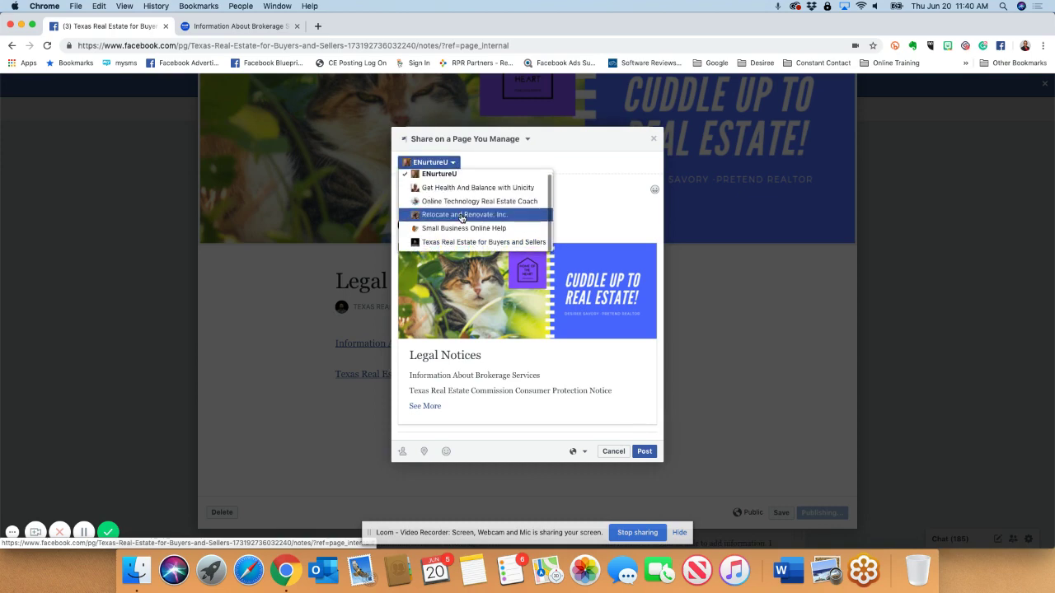
{"action": "left_click", "coordinate": [459, 241]}
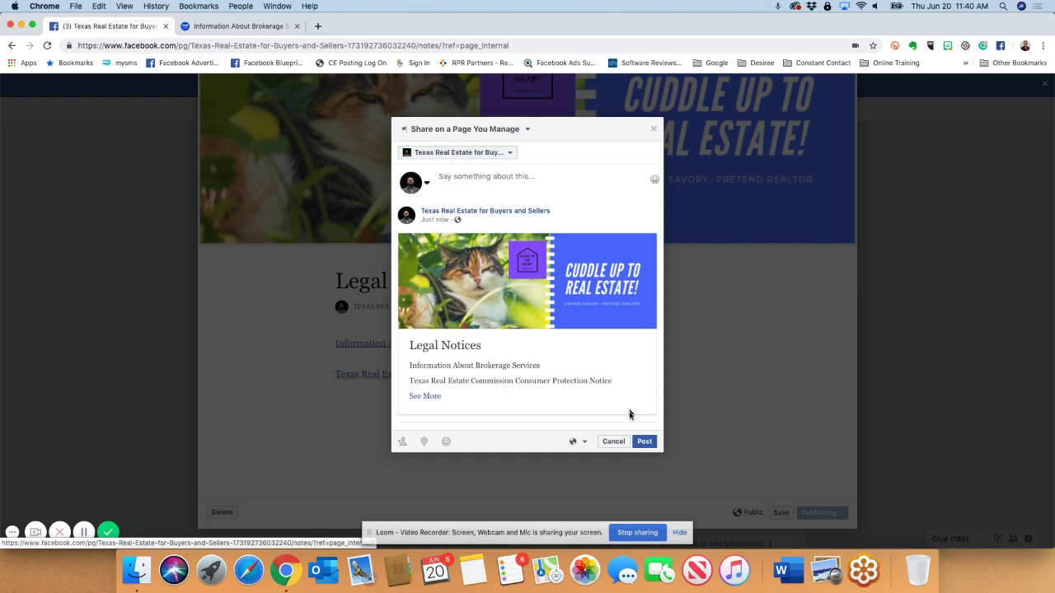
{"action": "left_click", "coordinate": [646, 446]}
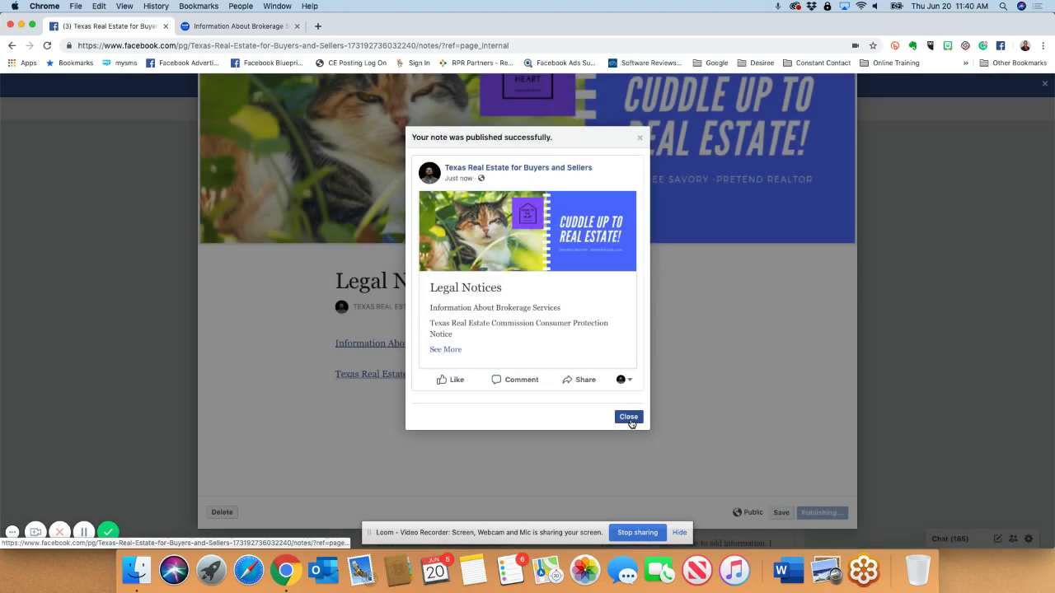
Close the confirmation and go to the Texas Real Estate for Buyers and Sellers page from the Pages list.
{"action": "left_click", "coordinate": [629, 417]}
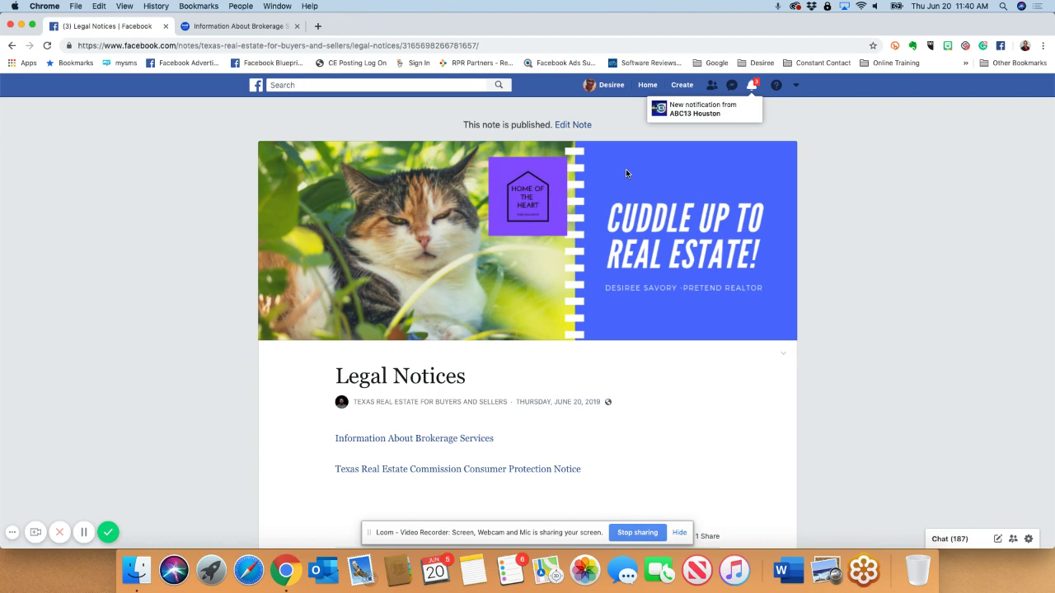
{"action": "left_click", "coordinate": [796, 85]}
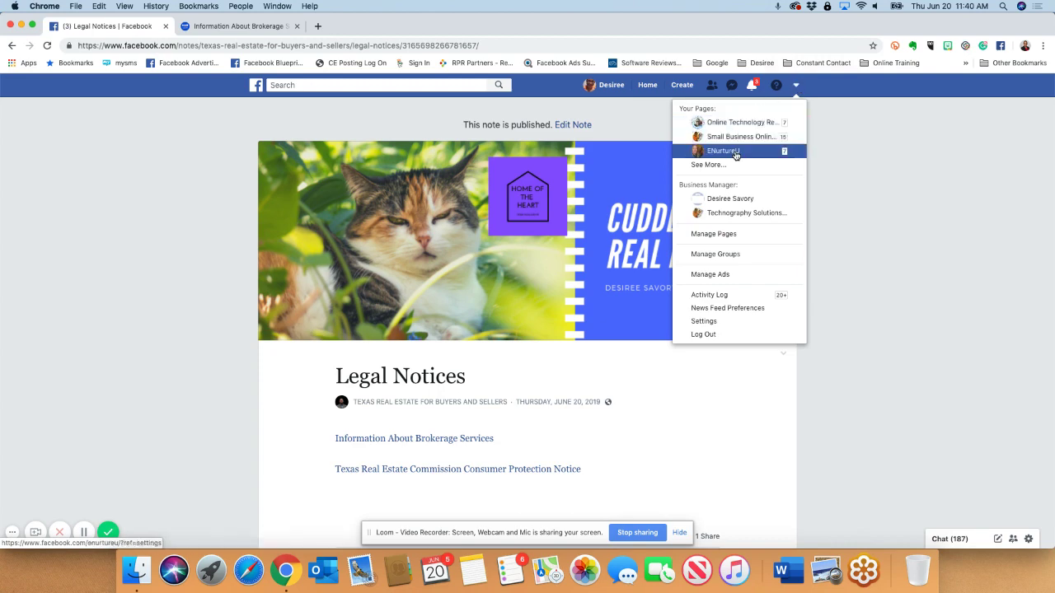
{"action": "left_click", "coordinate": [715, 167]}
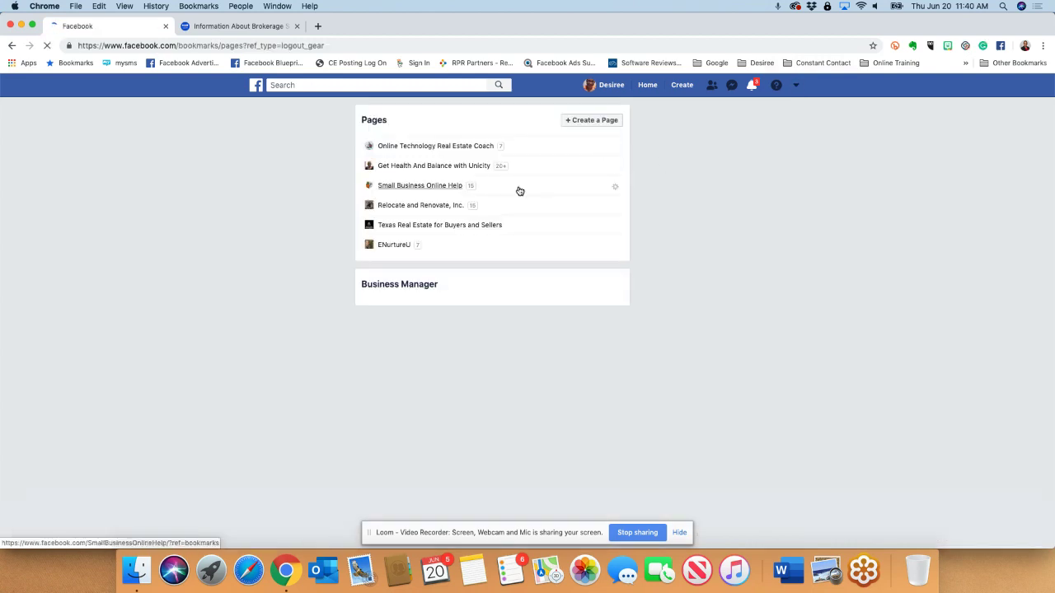
{"action": "left_click", "coordinate": [427, 233]}
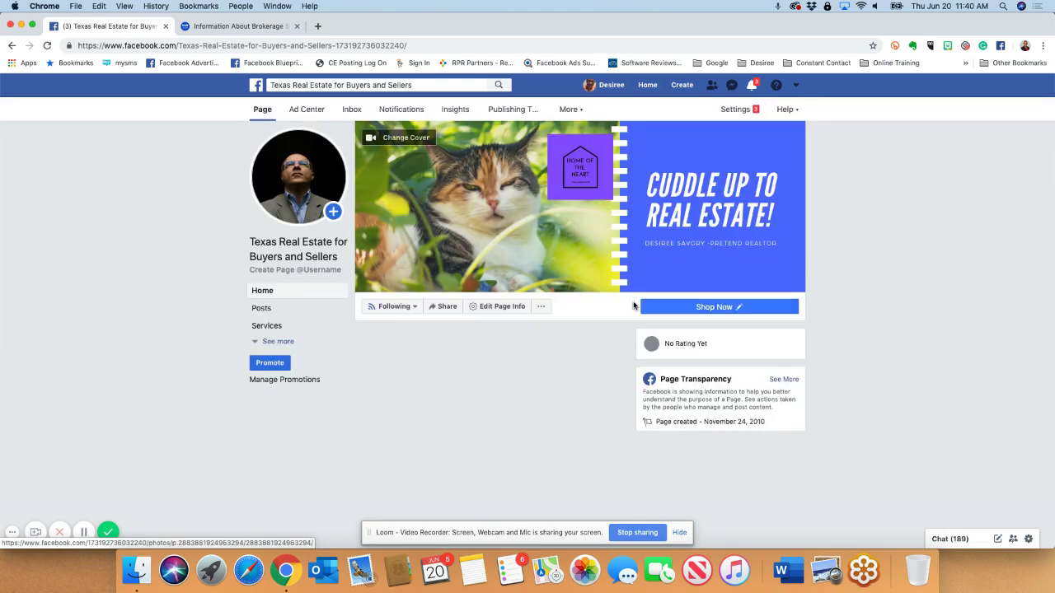
Pin the shared Legal Notices post to the top of the page.
{"action": "scroll", "coordinate": [631, 330], "scroll_direction": "down", "scroll_amount": 5}
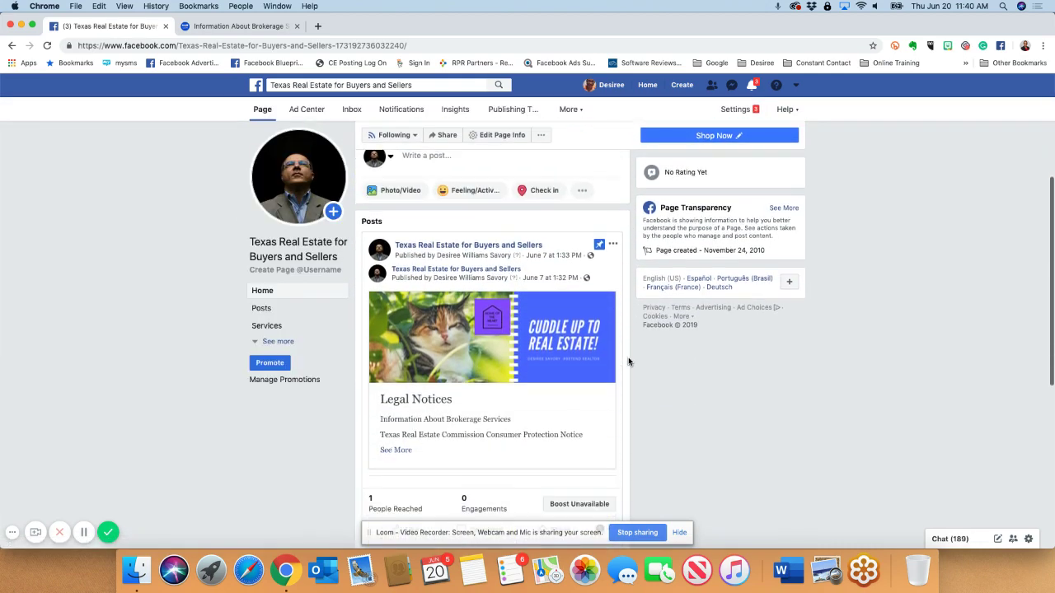
{"action": "scroll", "coordinate": [628, 361], "scroll_direction": "down", "scroll_amount": 4}
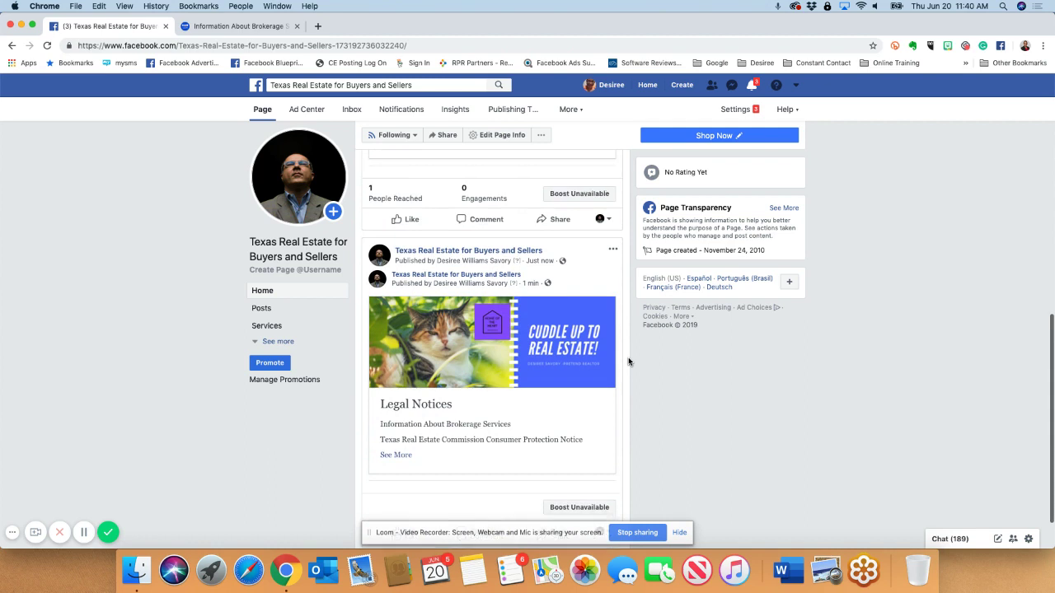
{"action": "scroll", "coordinate": [628, 361], "scroll_direction": "down", "scroll_amount": 1}
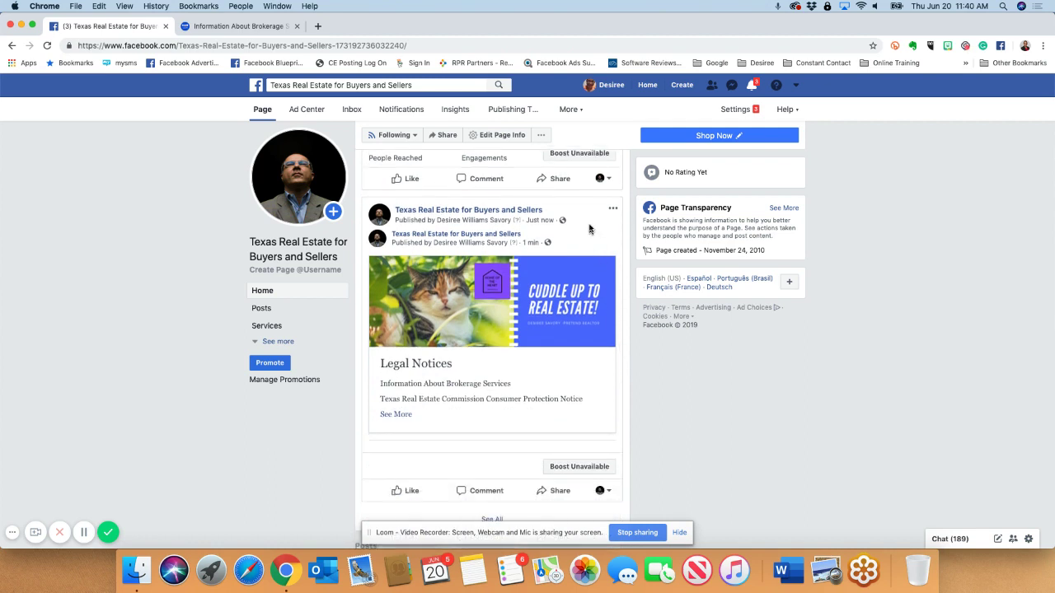
{"action": "scroll", "coordinate": [586, 233], "scroll_direction": "down", "scroll_amount": 1}
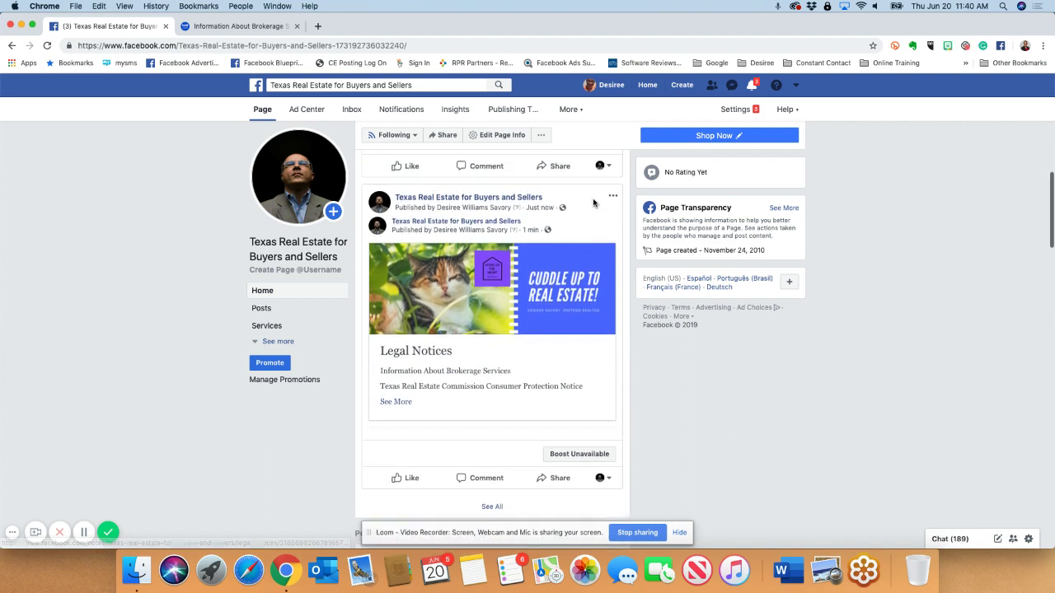
{"action": "left_click", "coordinate": [614, 199]}
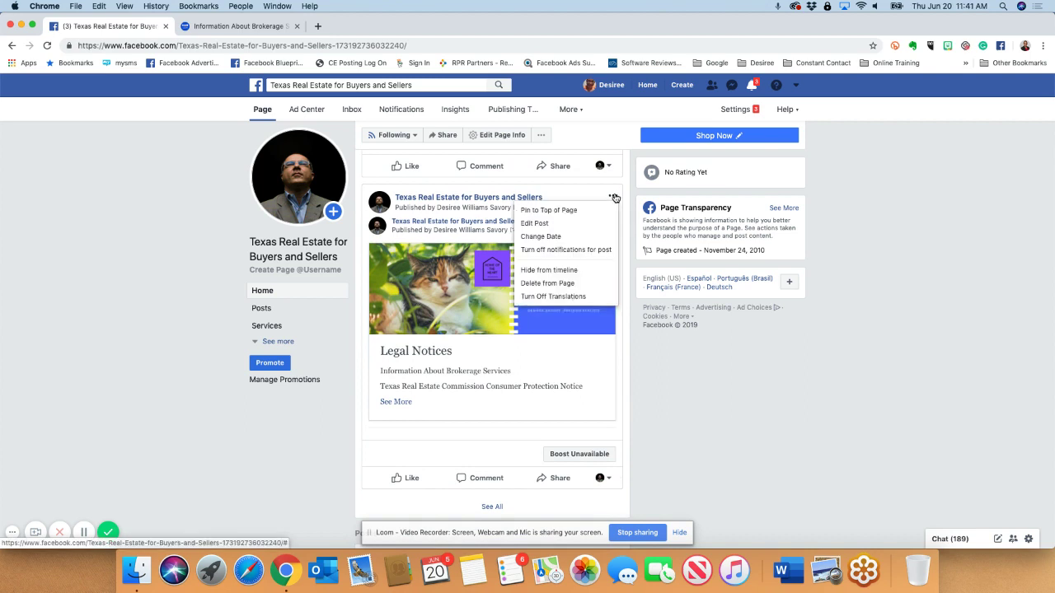
{"action": "left_click", "coordinate": [561, 211]}
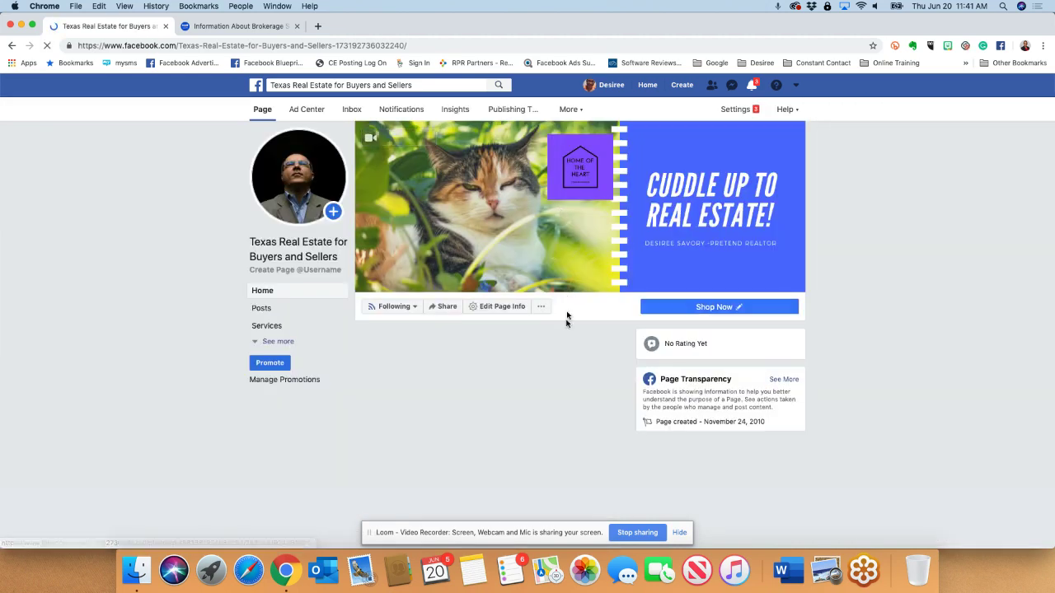
Scroll through the pinned Legal Notices note to review its cat cover, title and two linked lines.
{"action": "scroll", "coordinate": [565, 315], "scroll_direction": "down", "scroll_amount": 3}
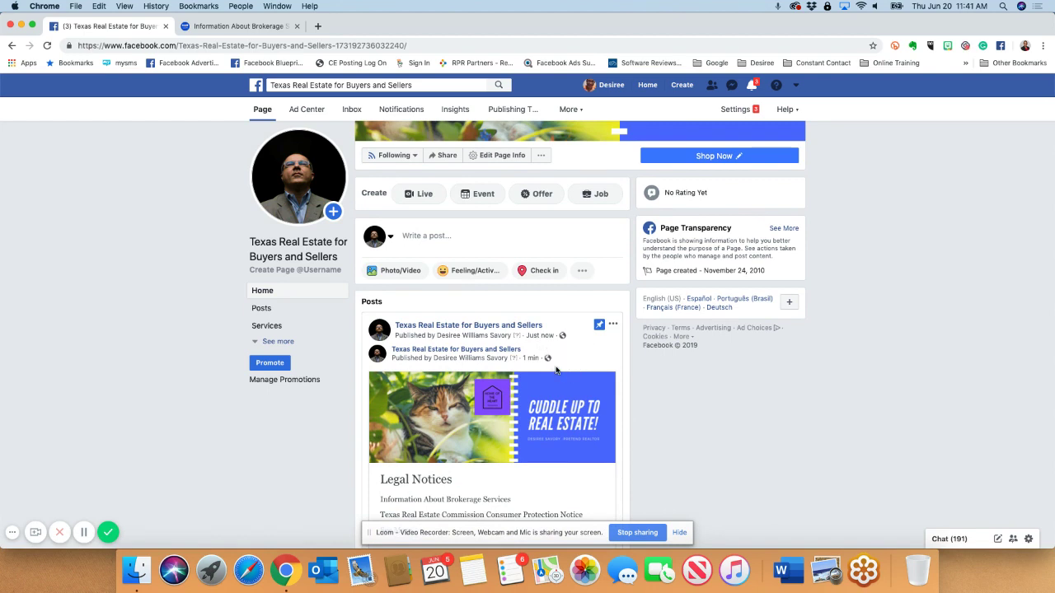
{"action": "scroll", "coordinate": [555, 370], "scroll_direction": "down", "scroll_amount": 2}
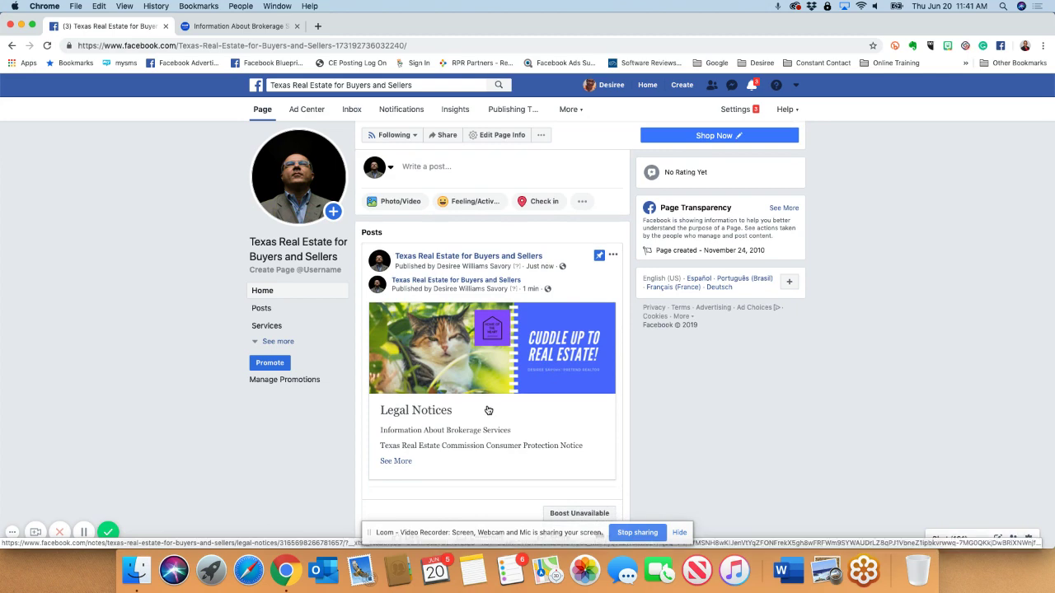
{"action": "scroll", "coordinate": [487, 407], "scroll_direction": "down", "scroll_amount": 2}
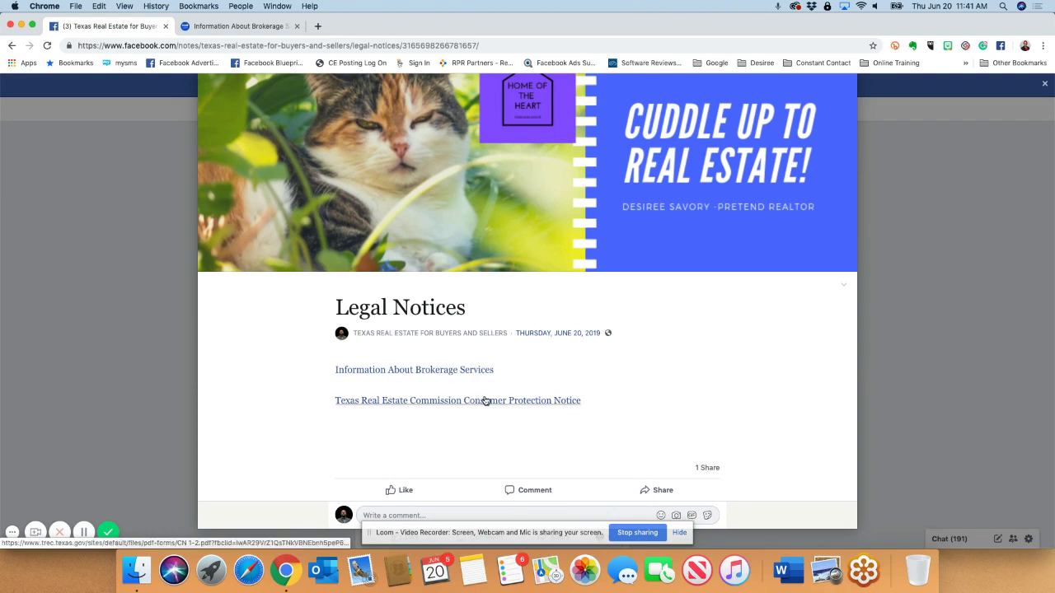
{"action": "scroll", "coordinate": [486, 402], "scroll_direction": "up", "scroll_amount": 1}
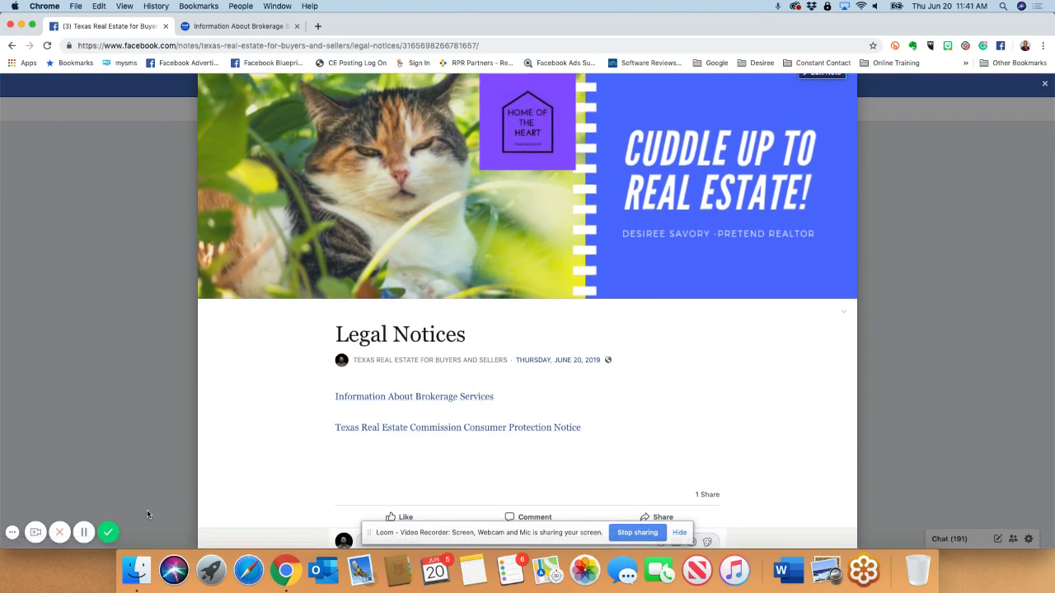
{"action": "scroll", "coordinate": [220, 446], "scroll_direction": "down", "scroll_amount": 1}
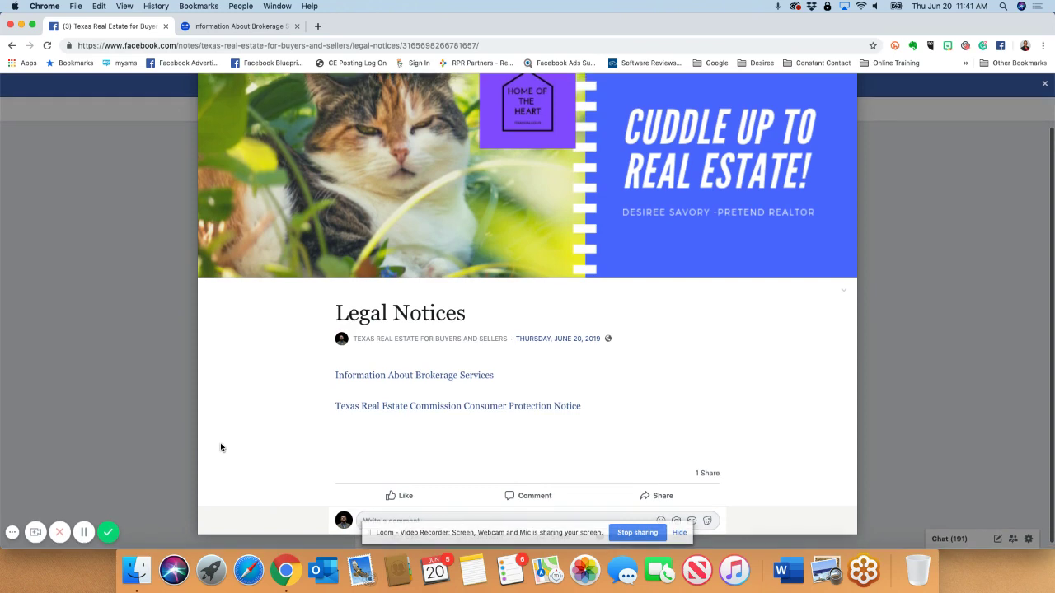